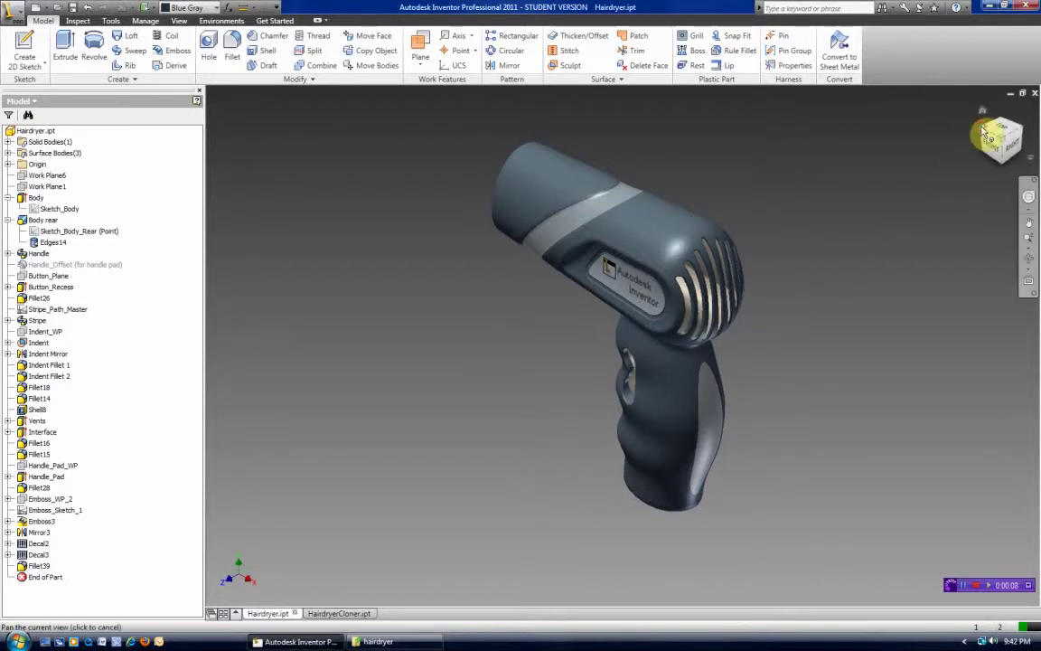
- Orbit the sample hairdryer to inspect the nozzle and vented rear end from several angles
click(1014, 135)
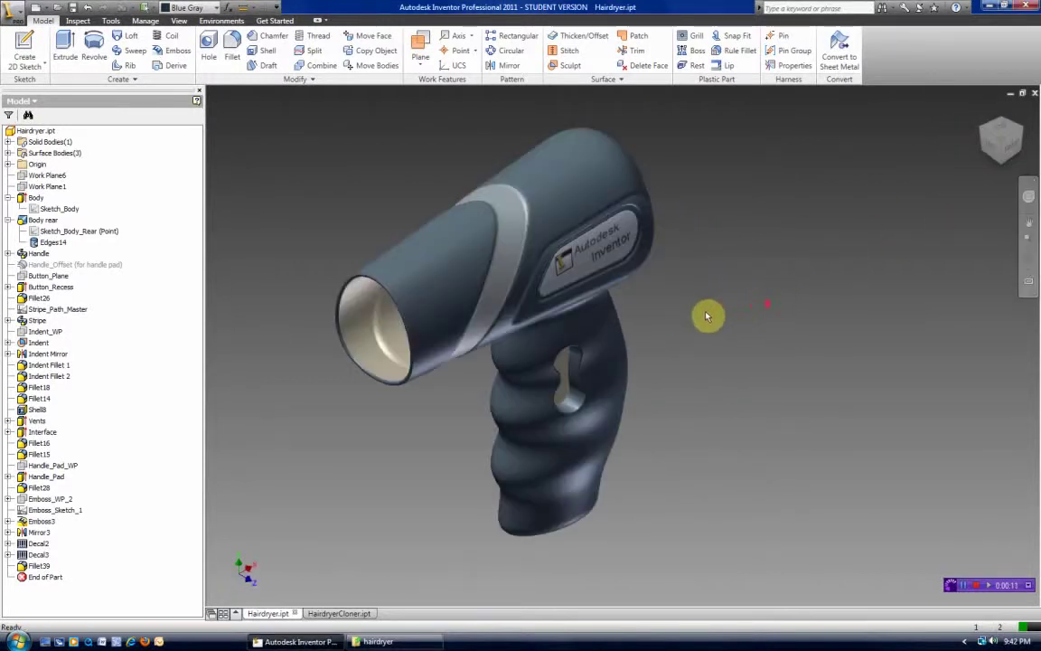
shift+middle_drag(692, 316, 797, 340)
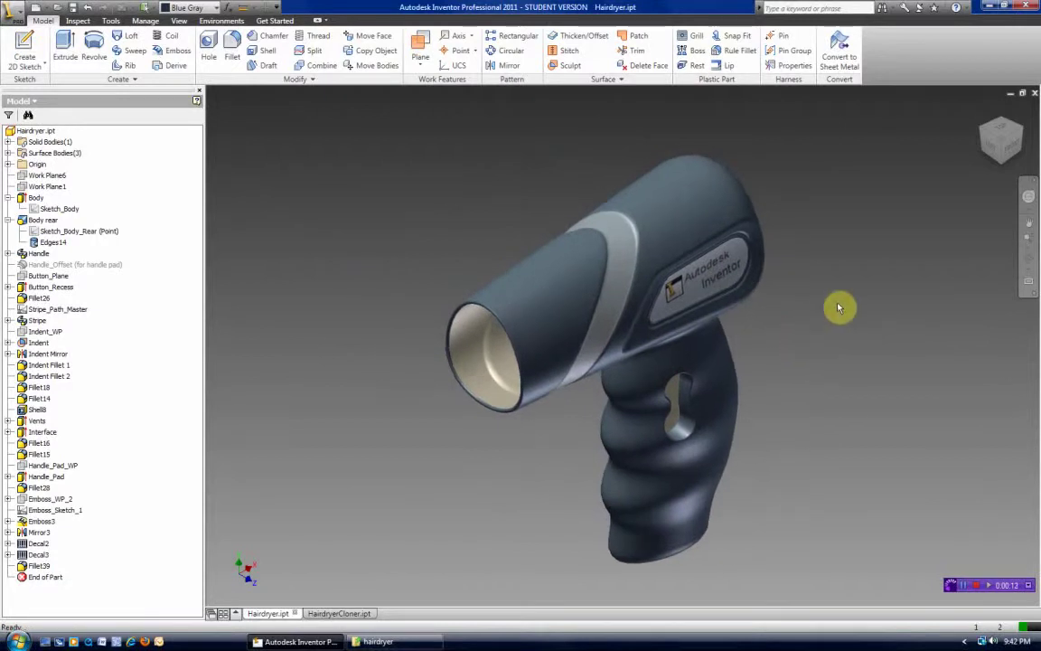
click(1028, 259)
drag(660, 394, 639, 177)
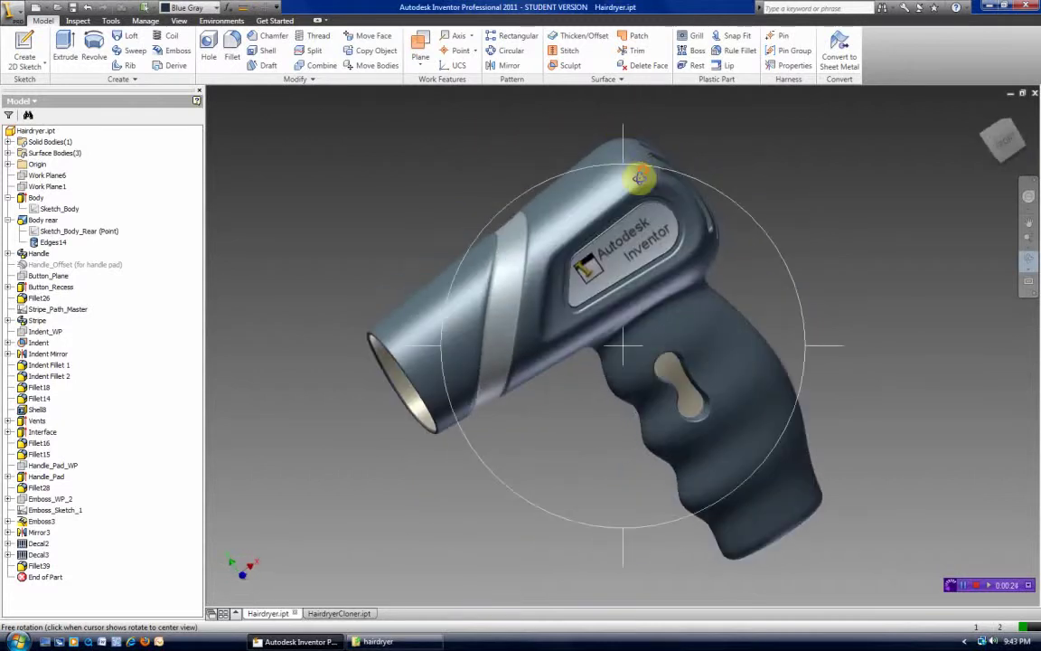
drag(607, 321, 671, 411)
key(F4)
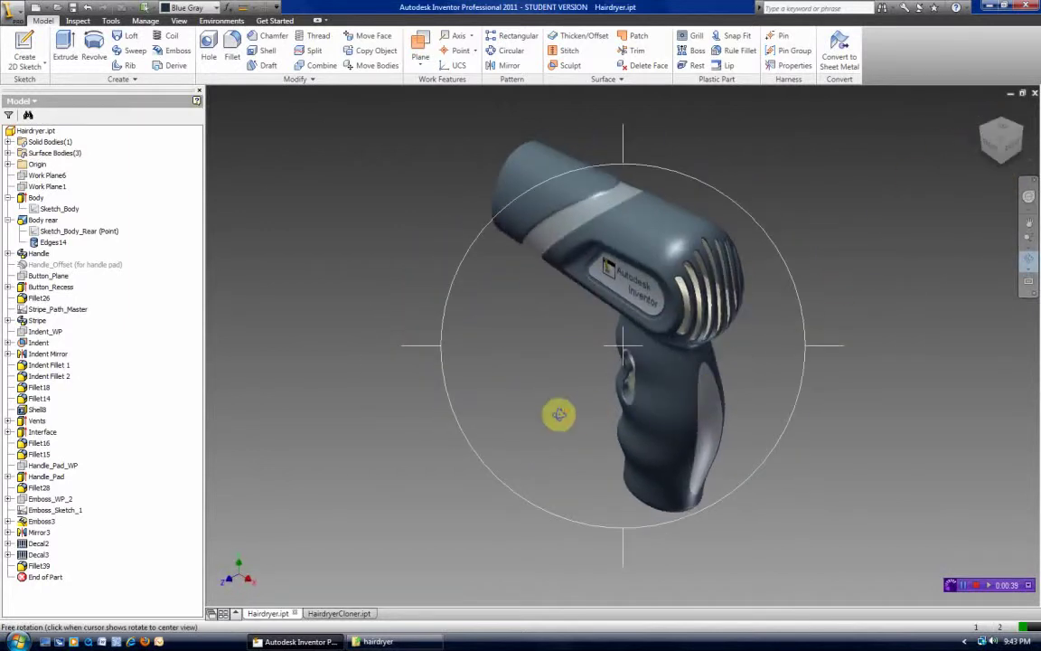
click(558, 414)
drag(558, 414, 617, 368)
drag(556, 360, 514, 398)
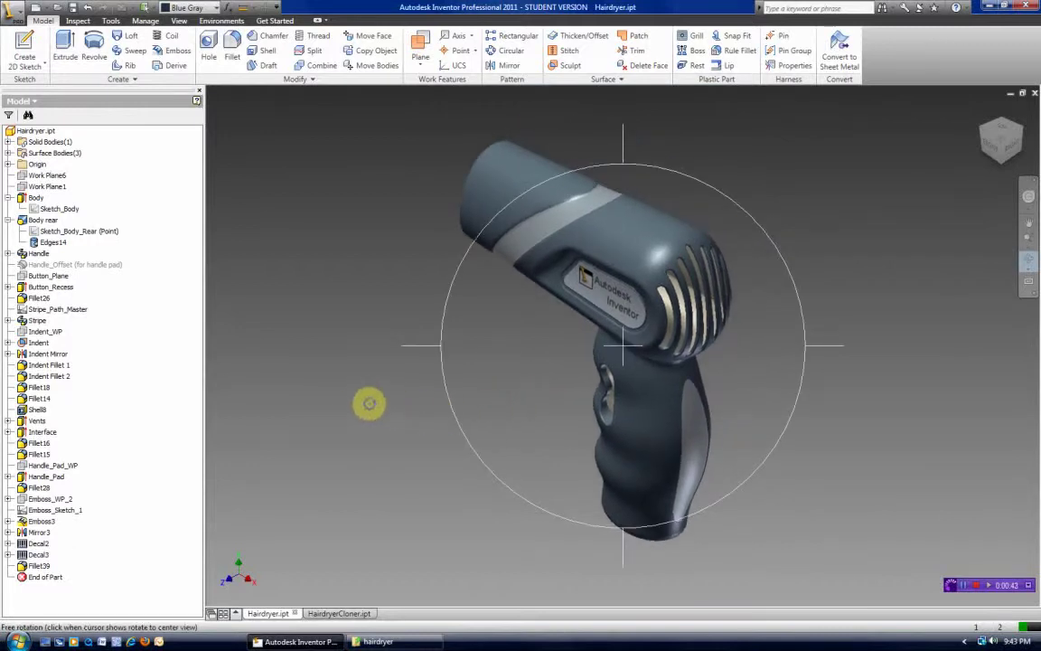
key(Escape)
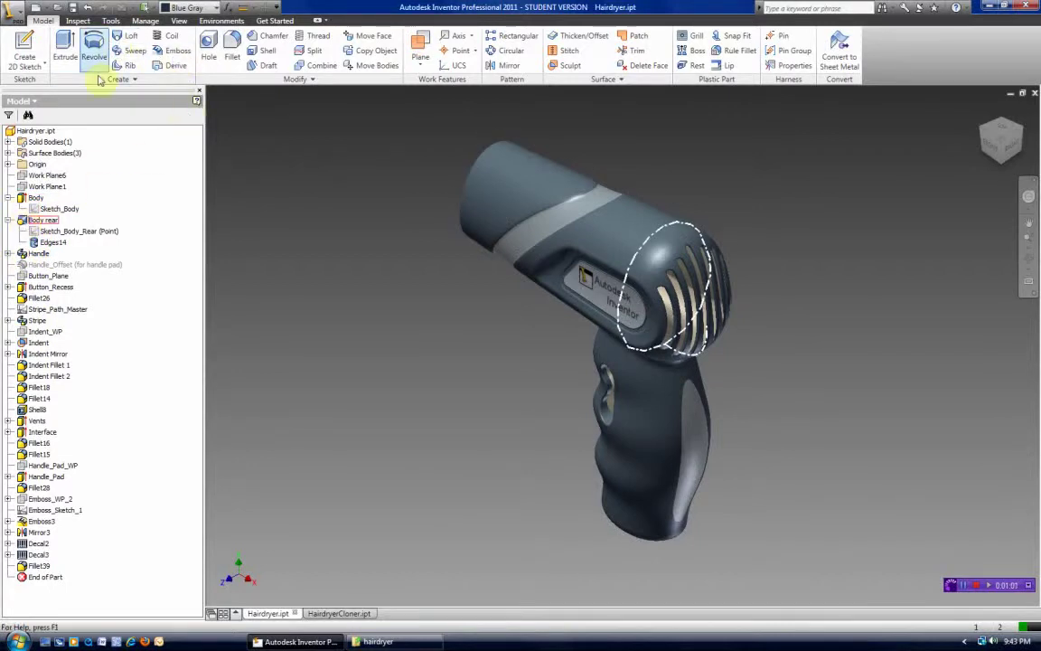
- Inspect the Body rear loft and Stripe sweep definitions, closing both unchanged
double_click(29, 221)
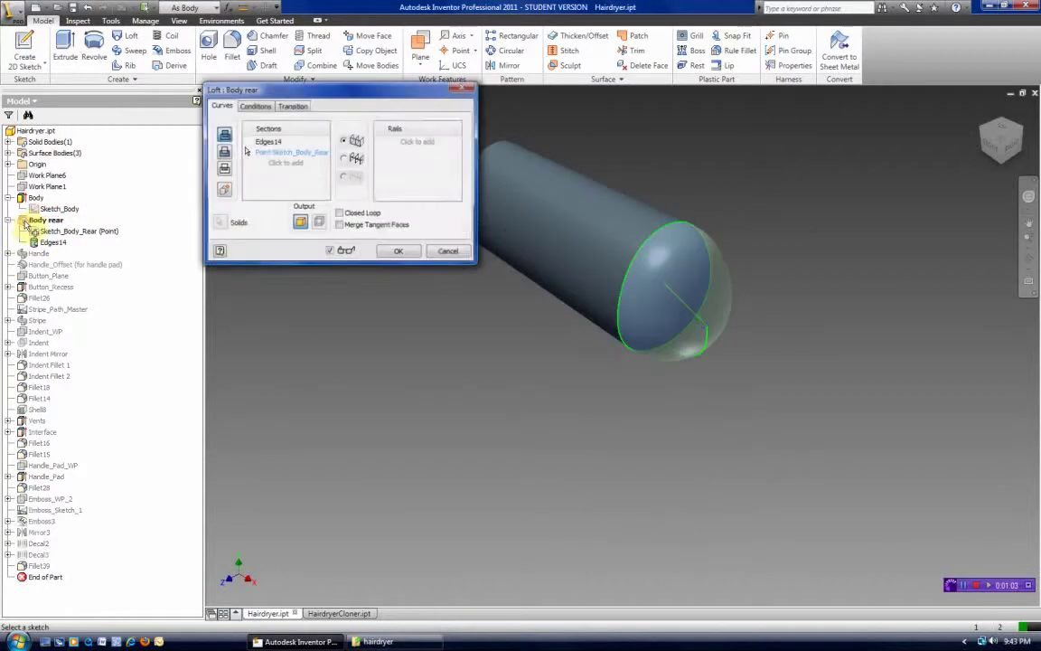
click(459, 256)
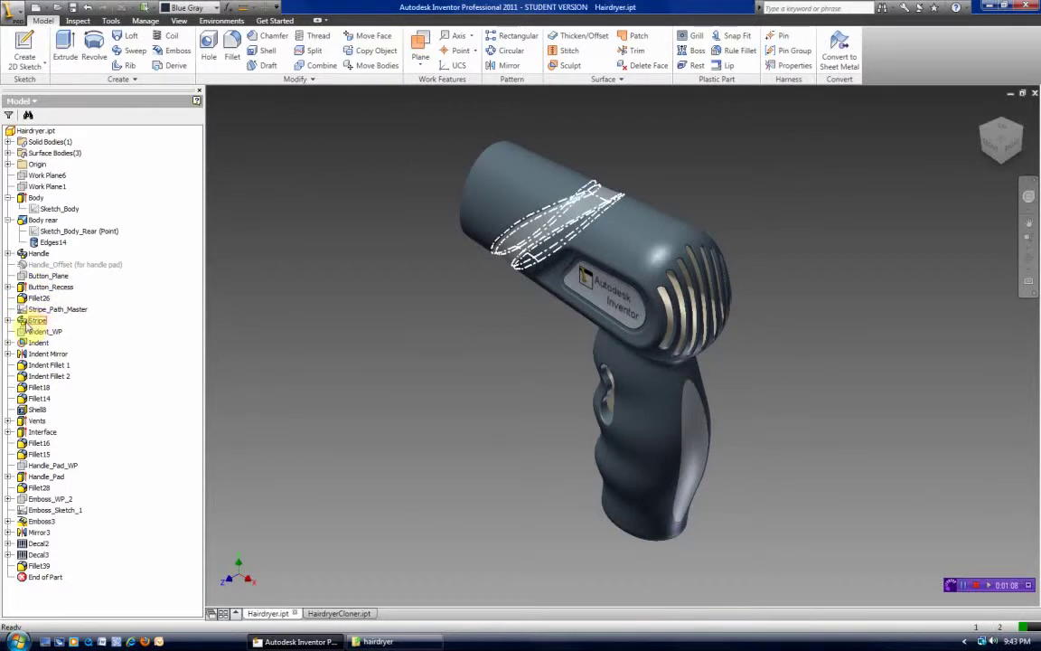
double_click(35, 321)
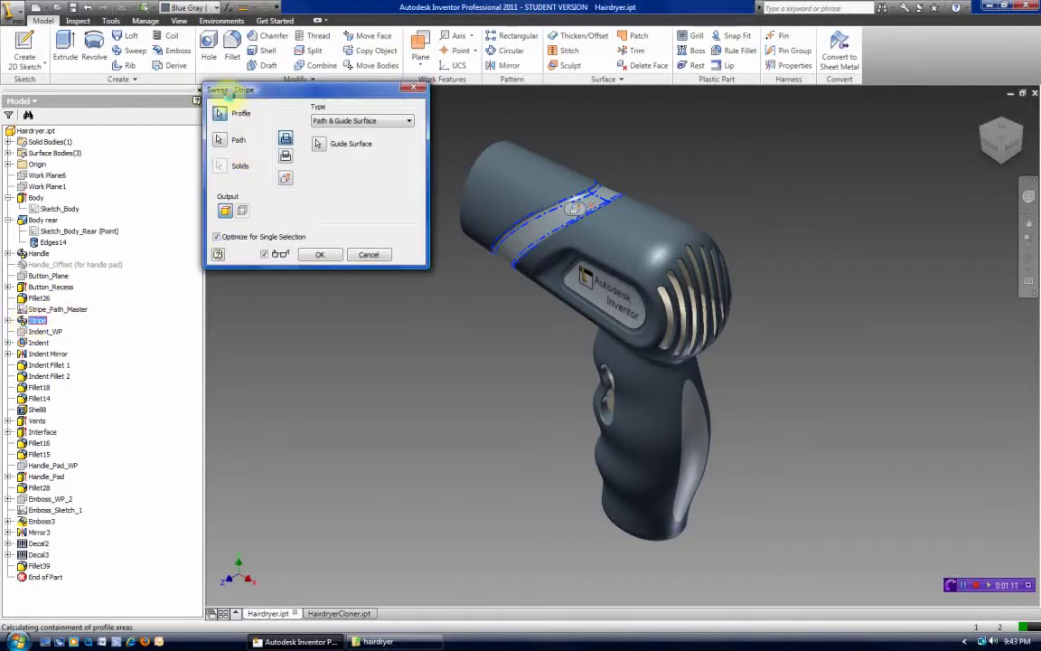
click(377, 256)
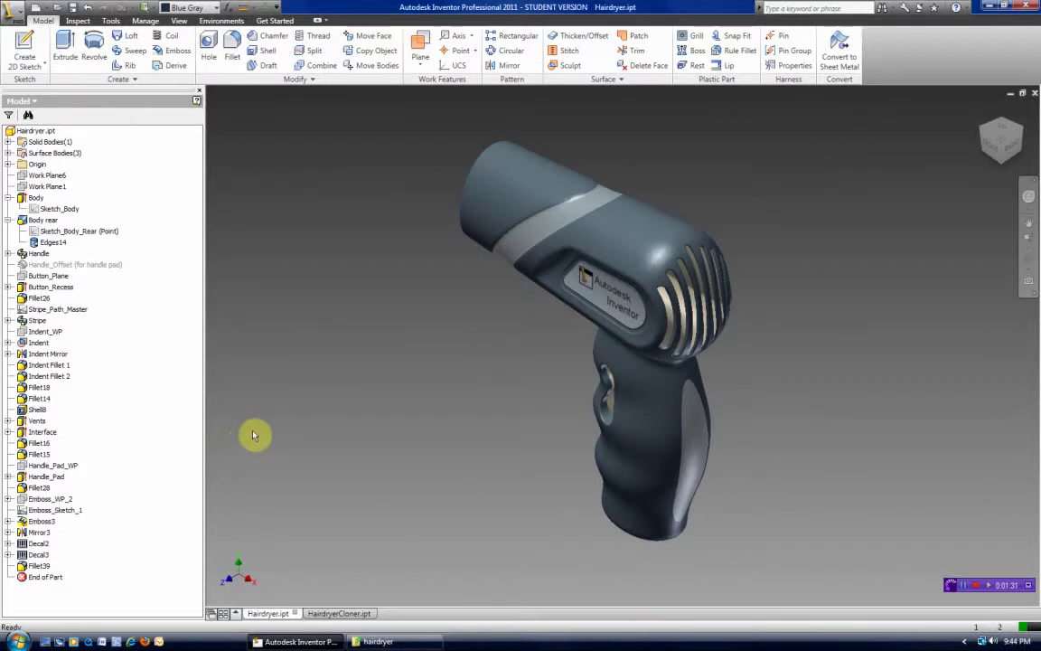
- Set a corner view, pan the hairdryer down-left, and bring up HairdryerCloner.ipt
click(983, 134)
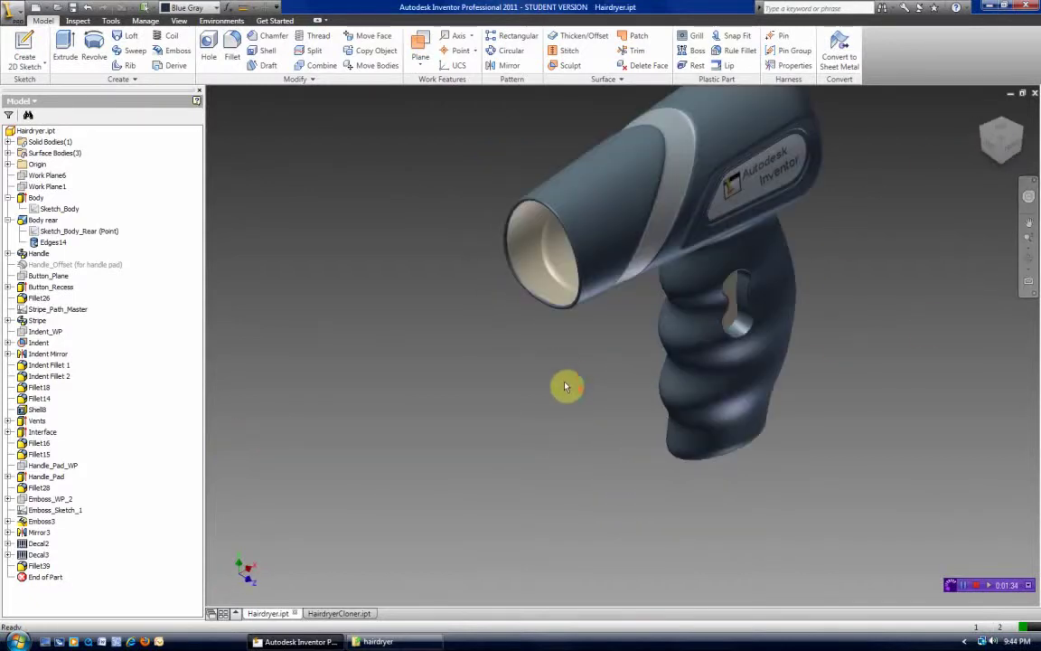
middle_drag(576, 374, 467, 468)
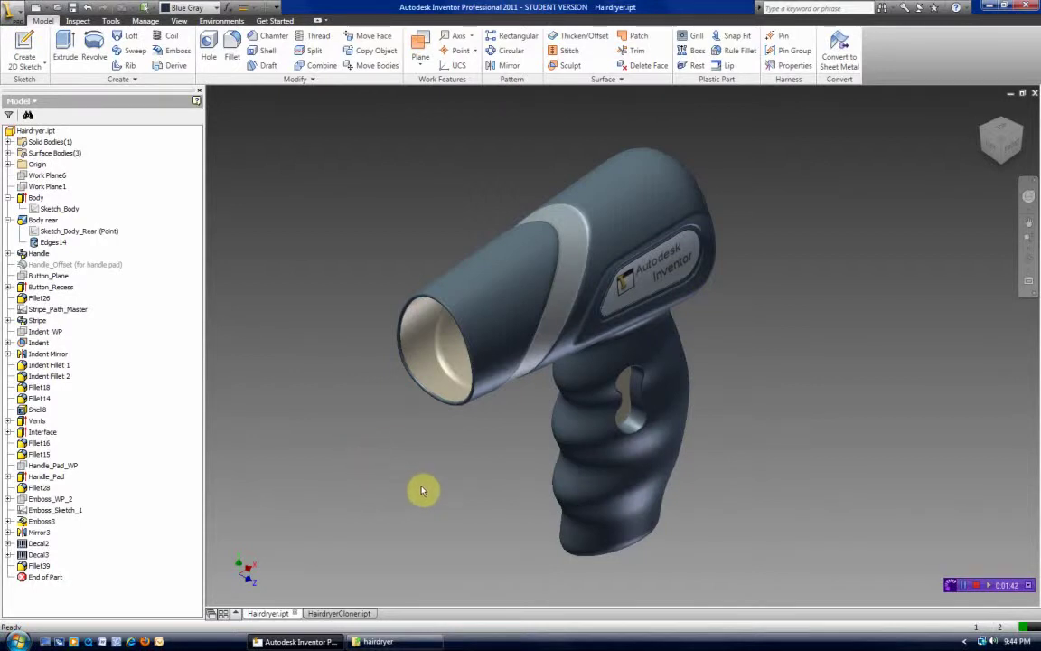
mouse_move(338, 616)
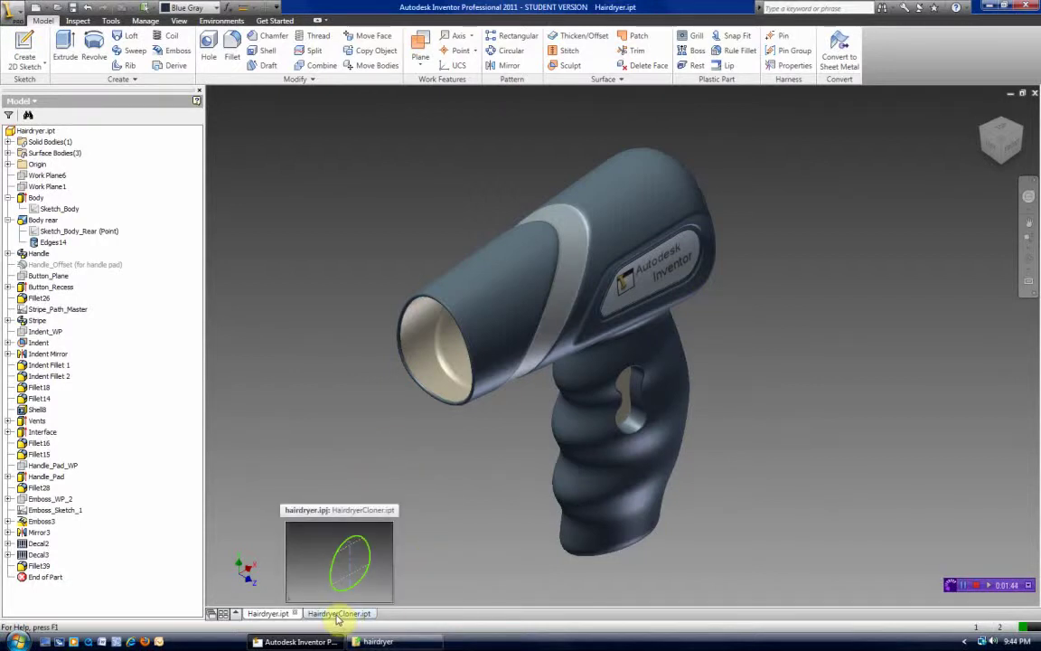
mouse_move(277, 622)
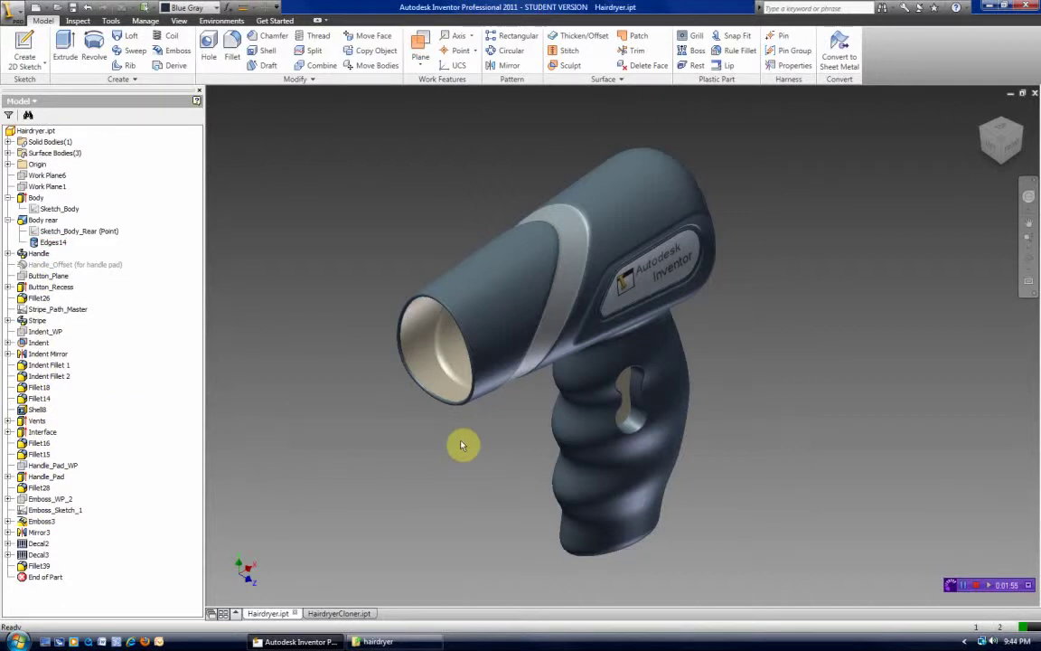
click(336, 613)
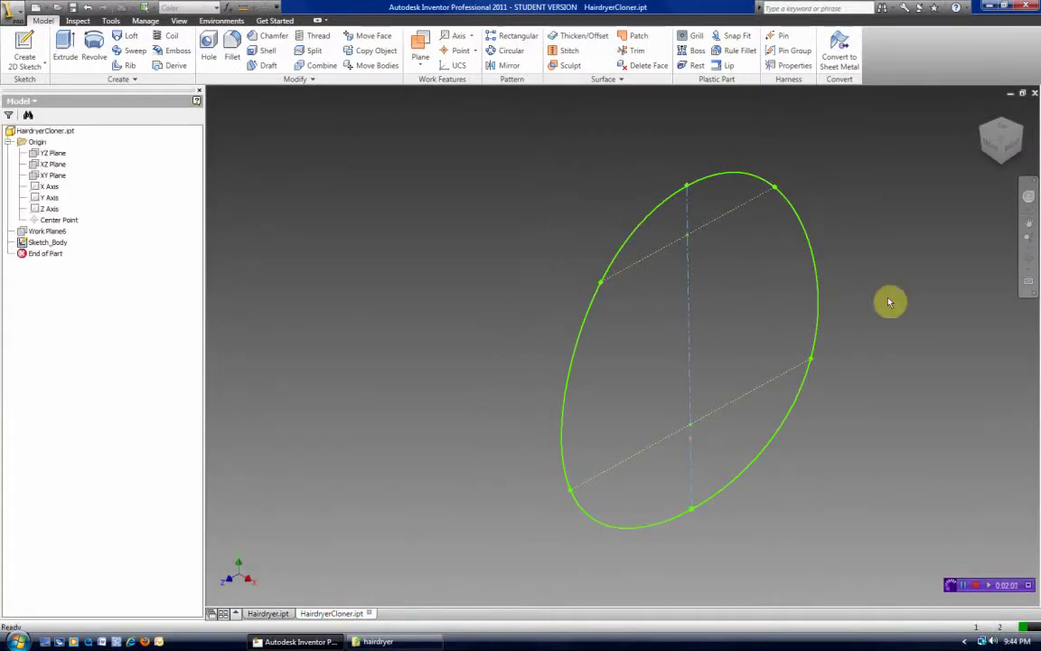
- Roll Hairdryer.ipt back to just after Body and view the body from a corner
click(257, 614)
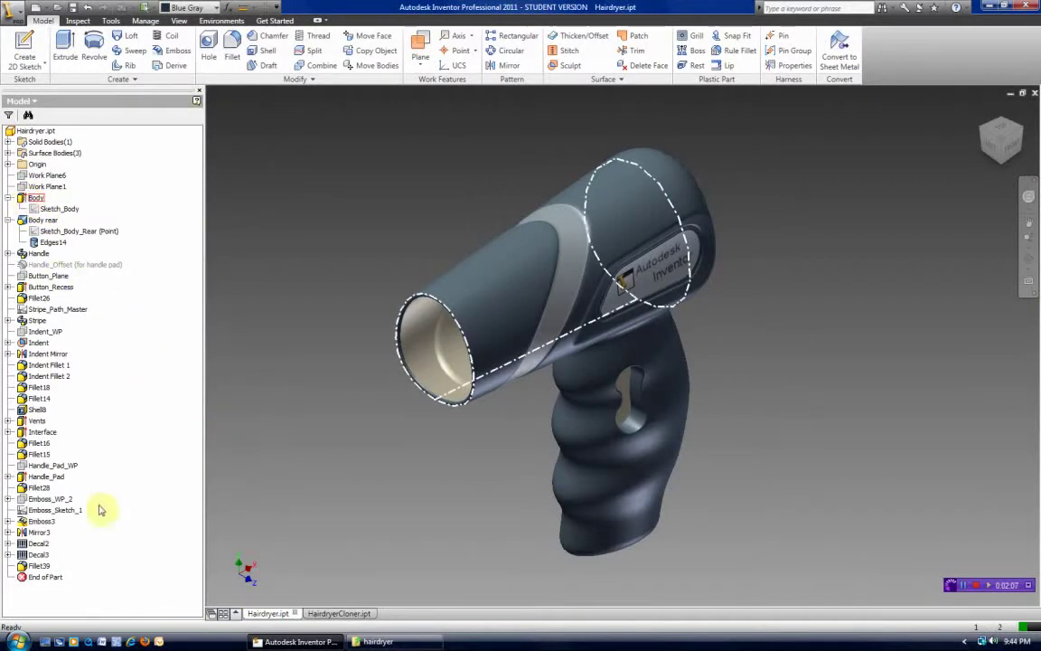
drag(32, 576, 57, 222)
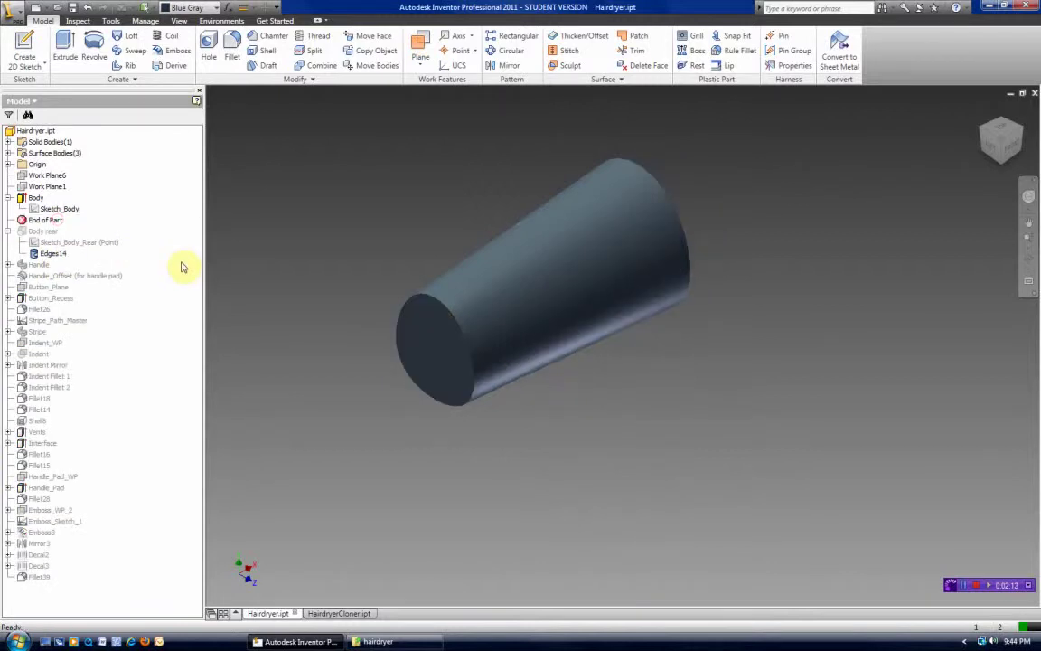
click(1021, 131)
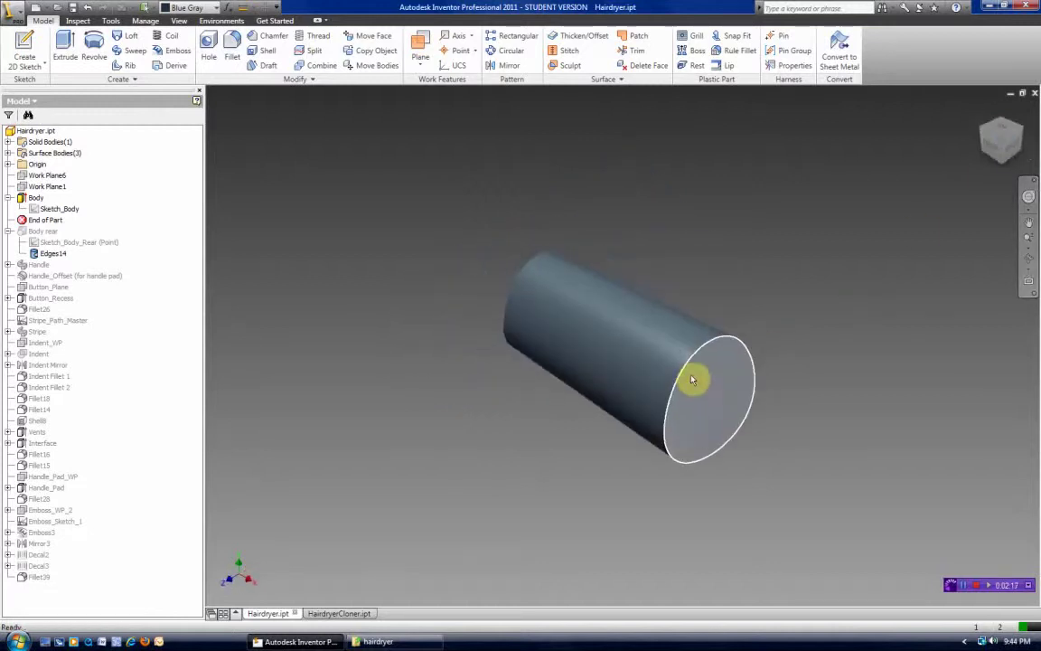
scroll(549, 406, up, 2)
middle_drag(540, 411, 460, 411)
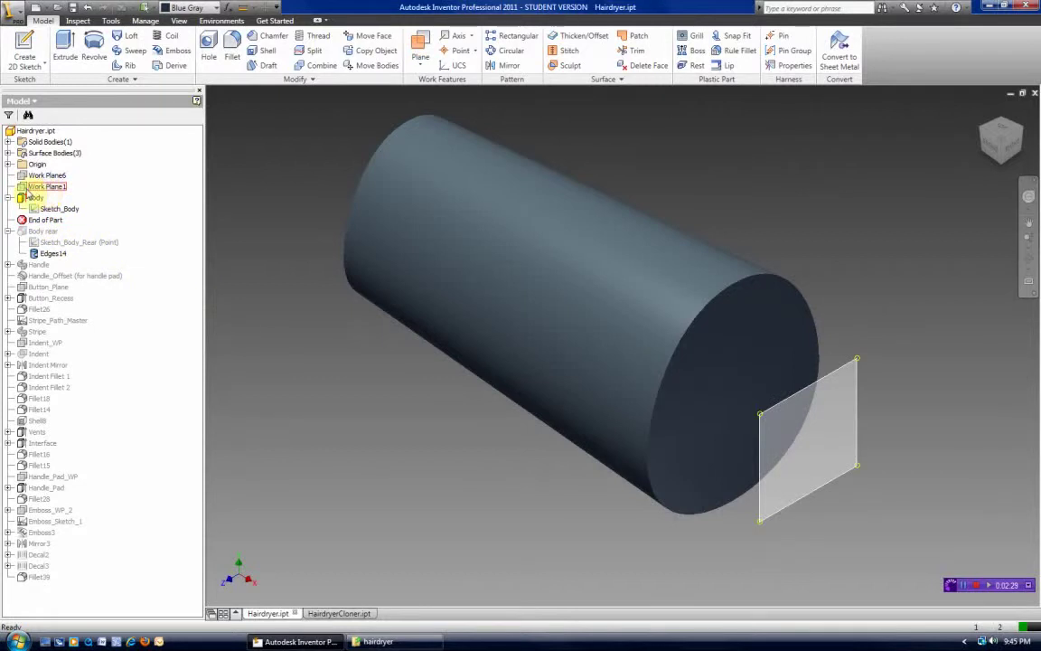
- View the body face-on and check Work Plane1's offset dimension, closing it unchanged
click(991, 149)
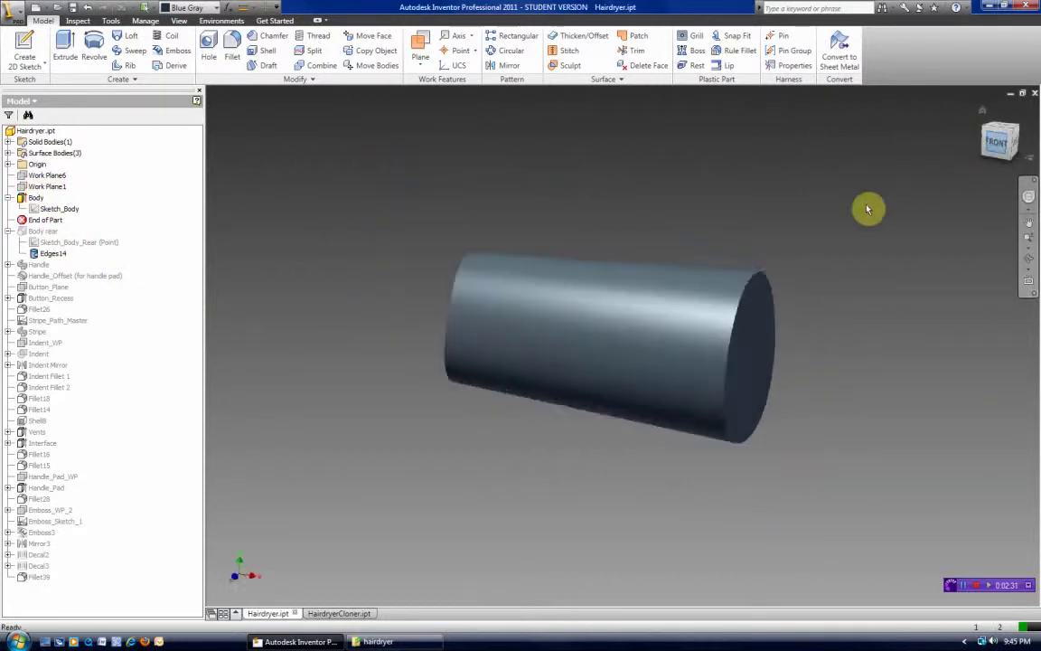
double_click(35, 187)
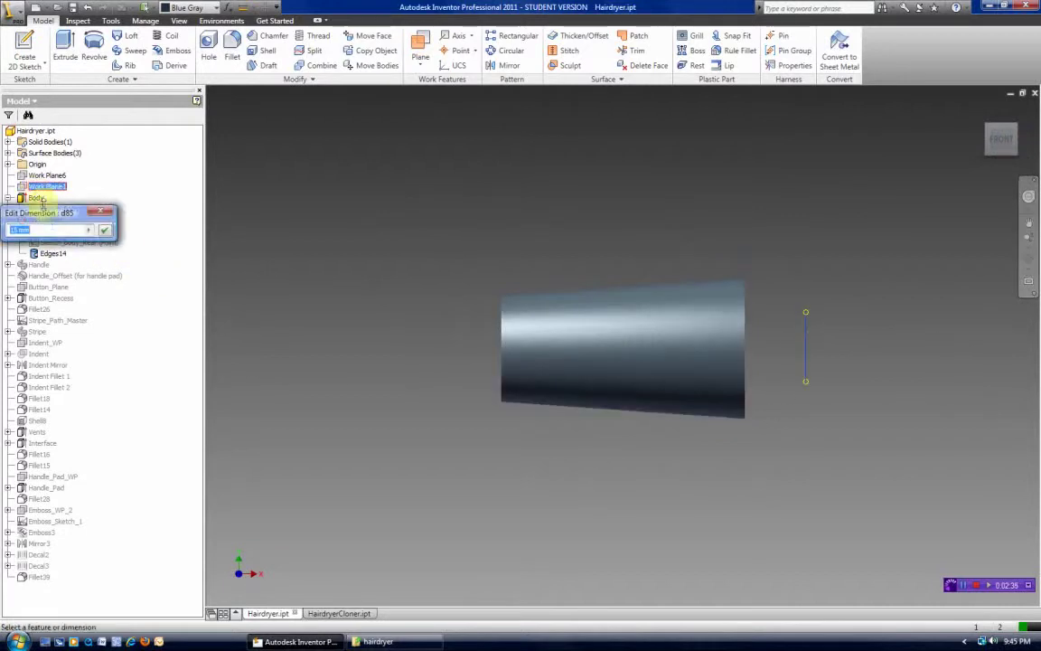
drag(50, 221, 670, 479)
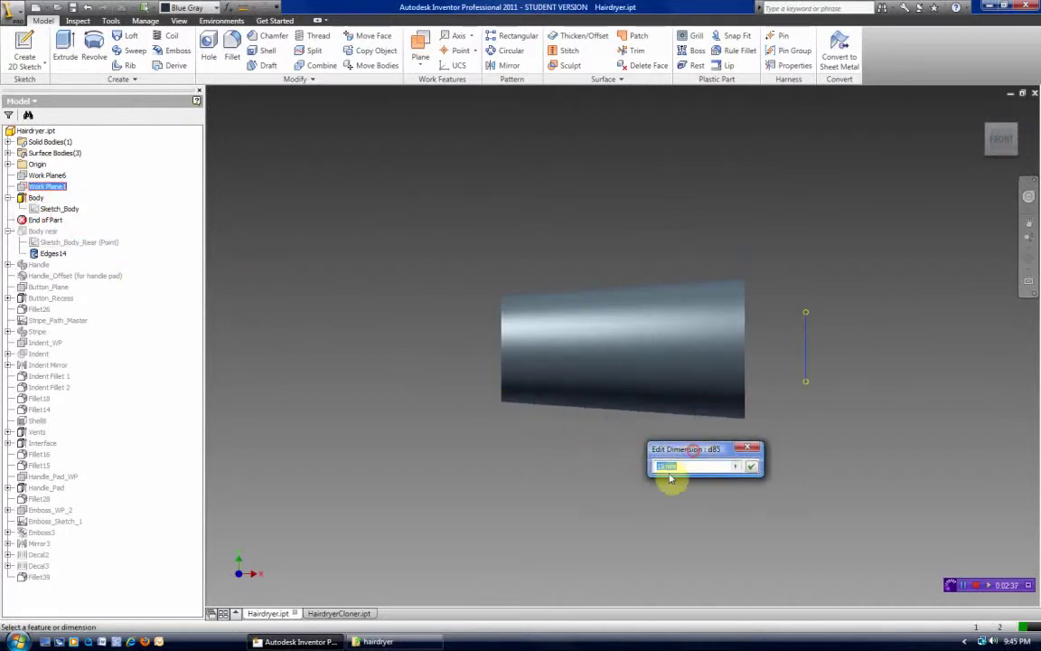
click(750, 450)
click(984, 113)
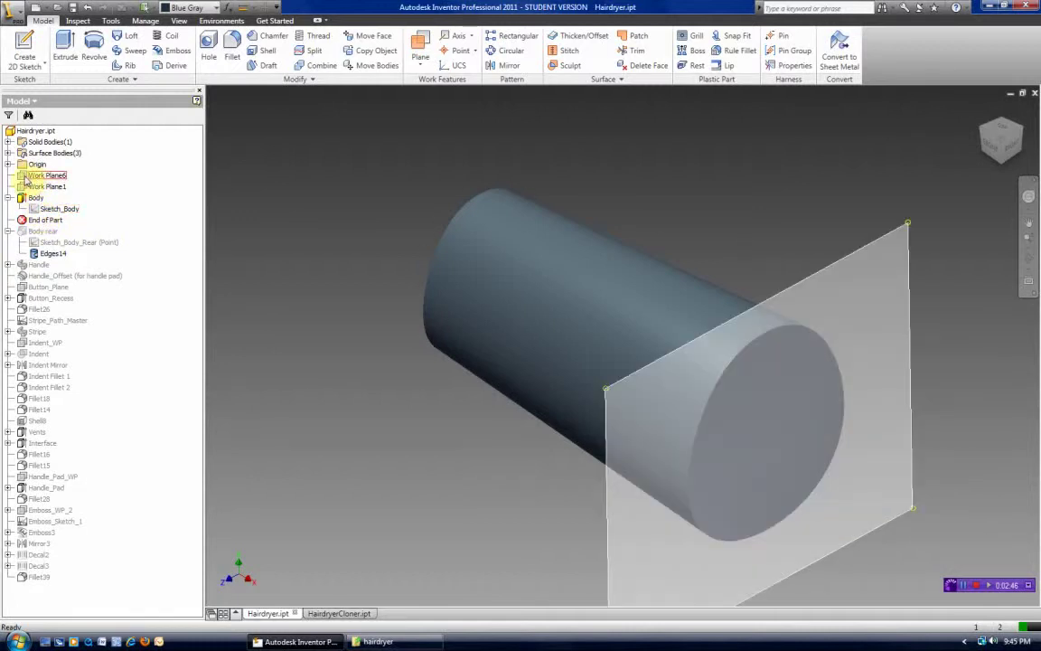
- Make Work Plane6's offset dimension d52 negative and display the origin planes and axes
double_click(27, 177)
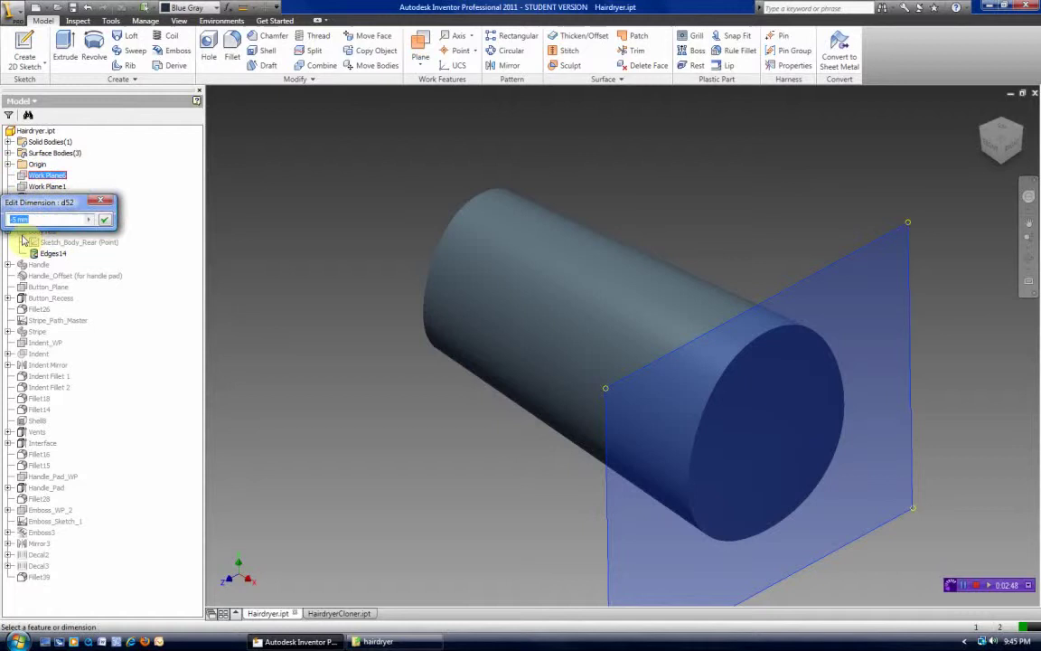
drag(40, 206, 173, 200)
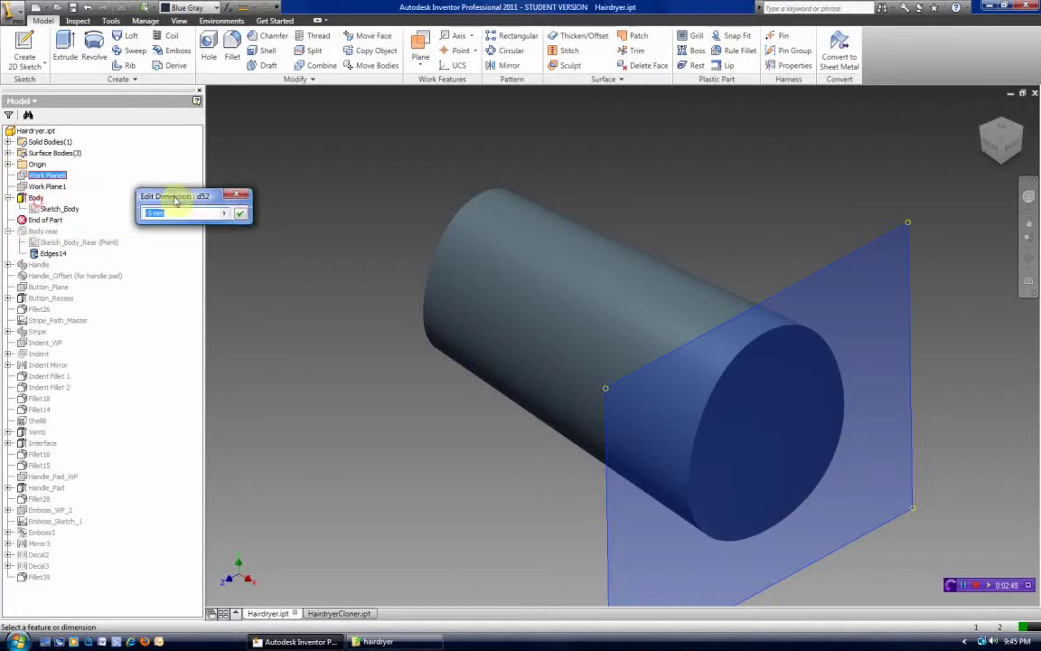
key(Home)
text(-)
click(995, 152)
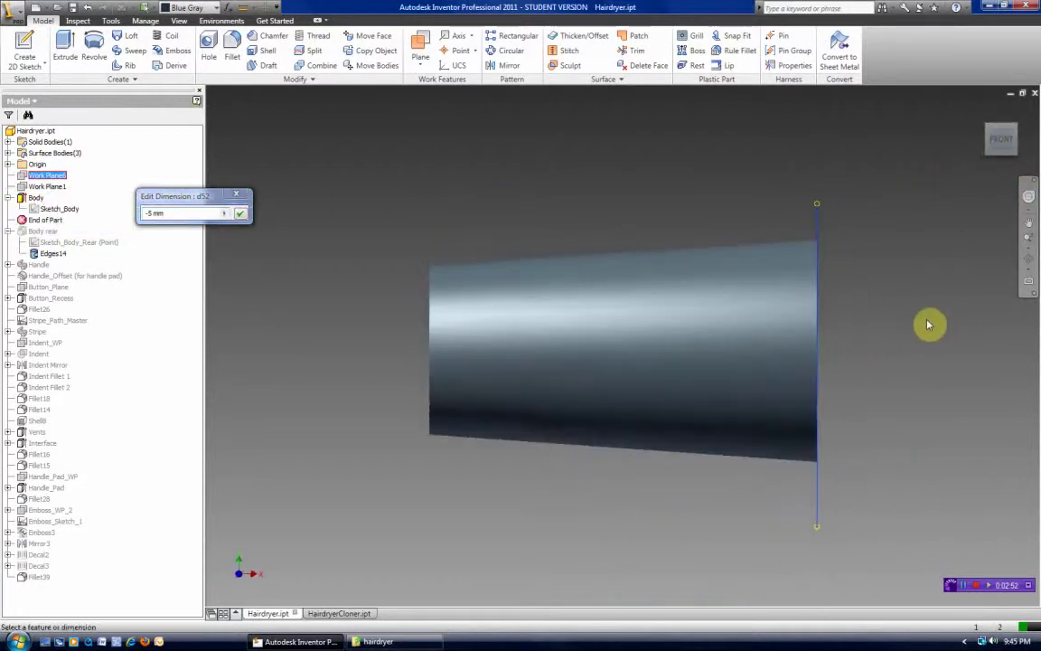
middle_drag(695, 464, 523, 462)
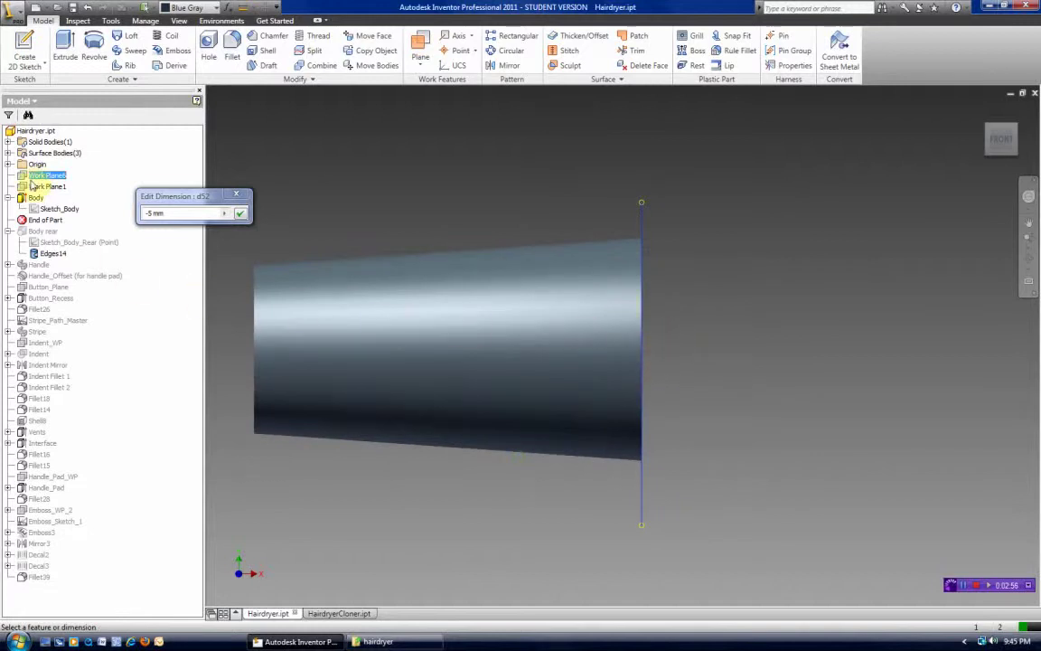
click(9, 164)
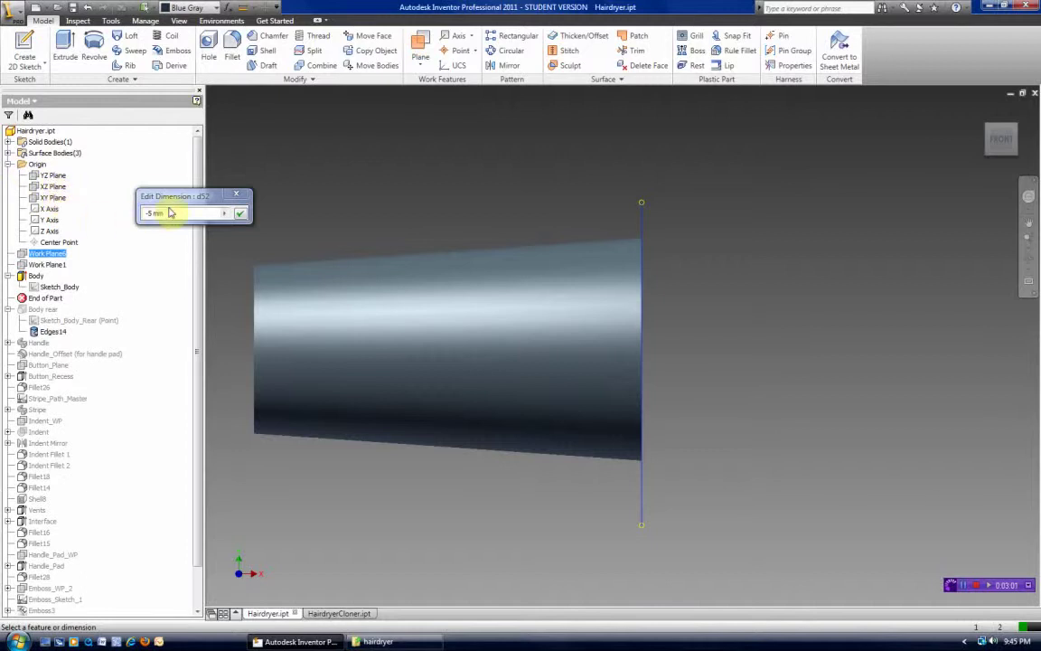
click(241, 196)
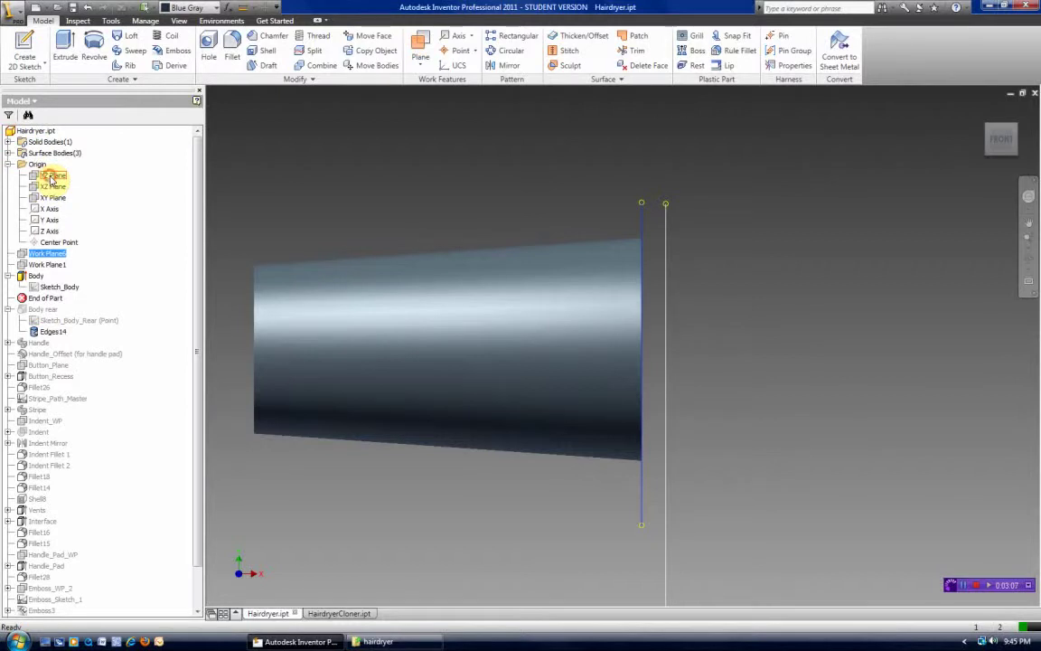
- Select the YZ Plane and Work Plane6, then review d52 again without changing it
click(51, 177)
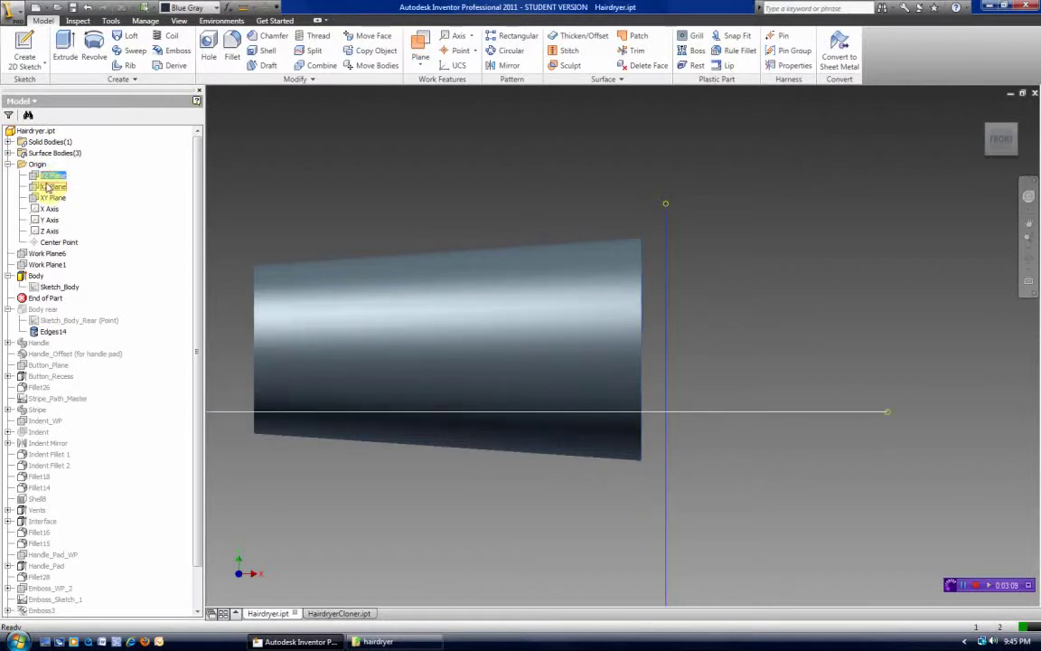
click(45, 255)
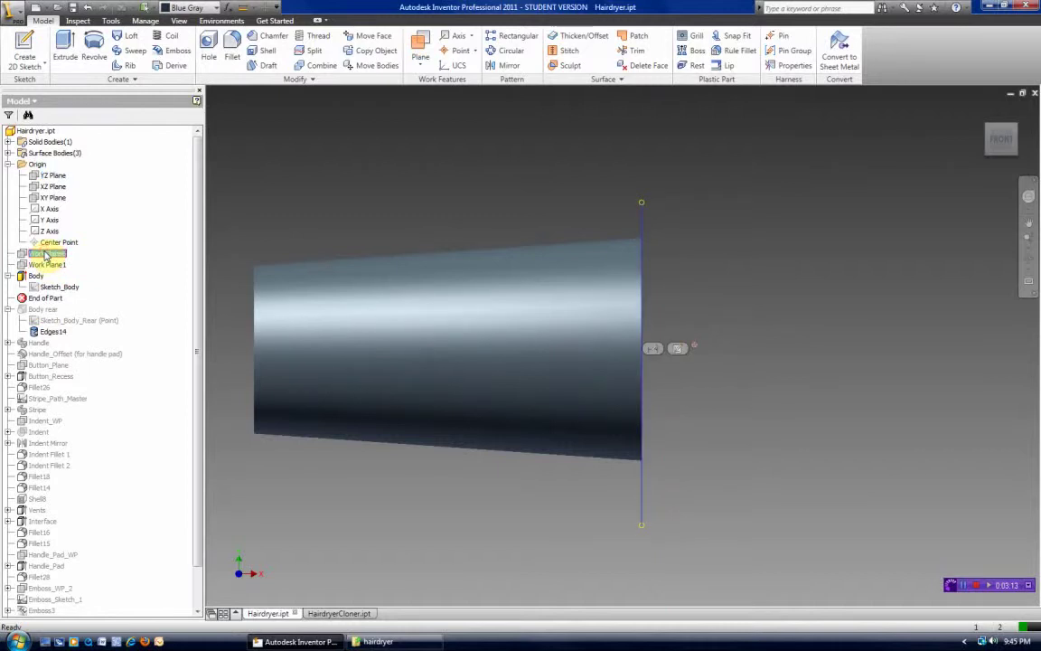
double_click(28, 256)
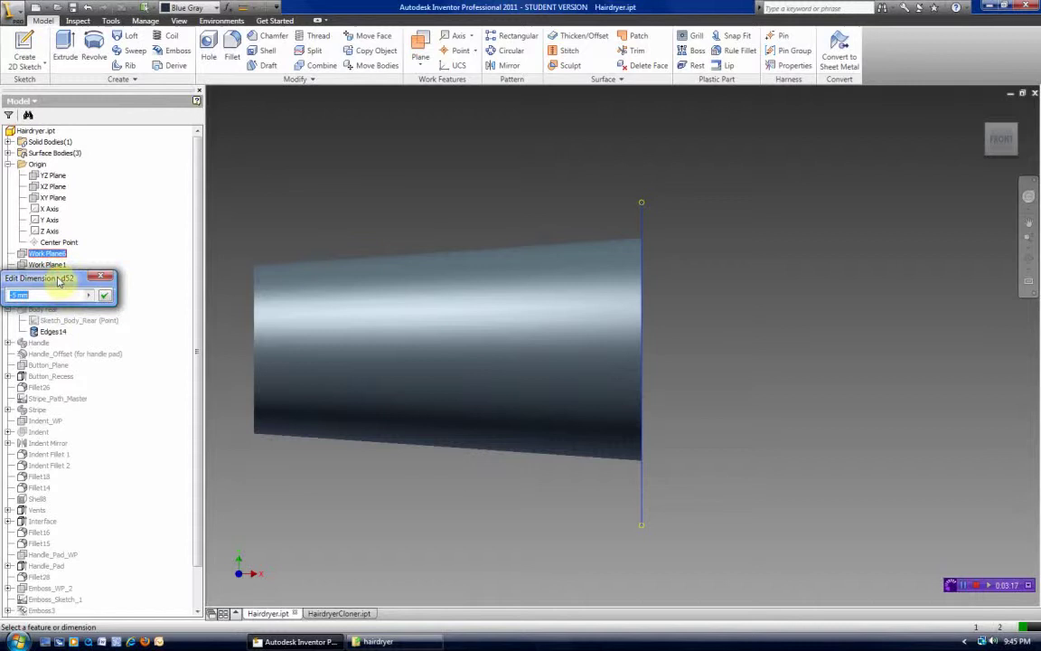
drag(59, 280, 346, 226)
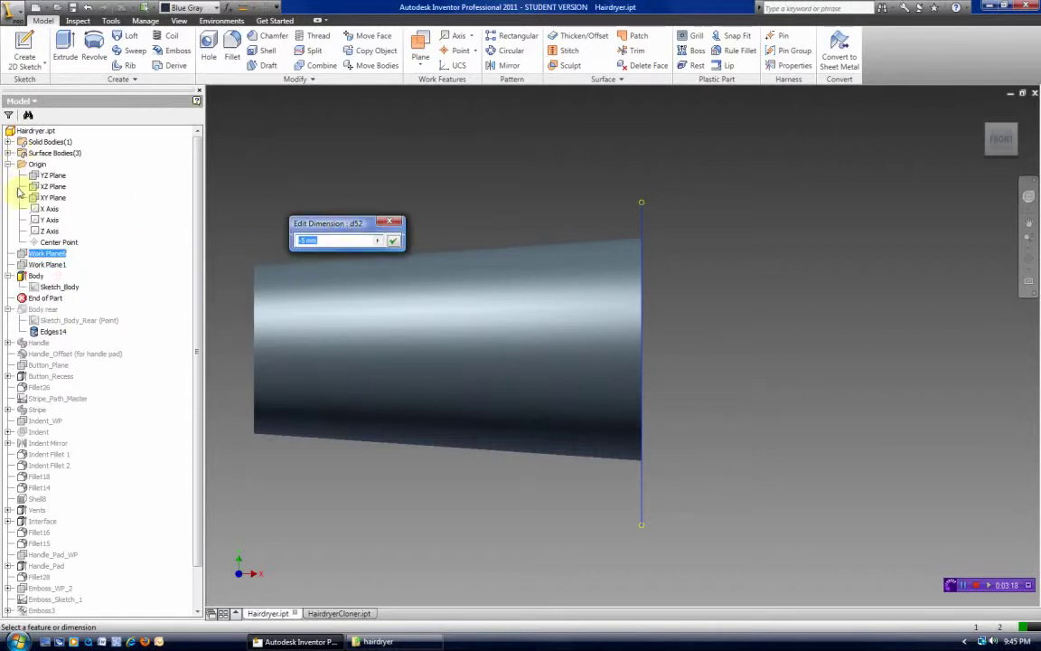
click(396, 224)
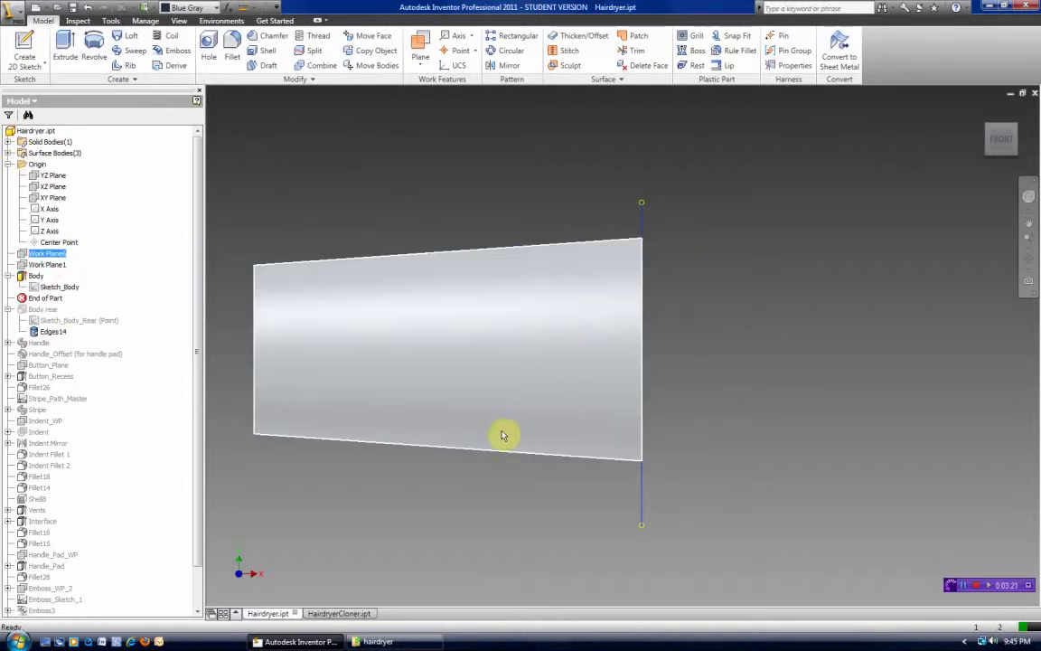
- Review the sample Body extrusion's 80 mm distance and -4 deg taper, then return to HairdryerCloner
click(347, 614)
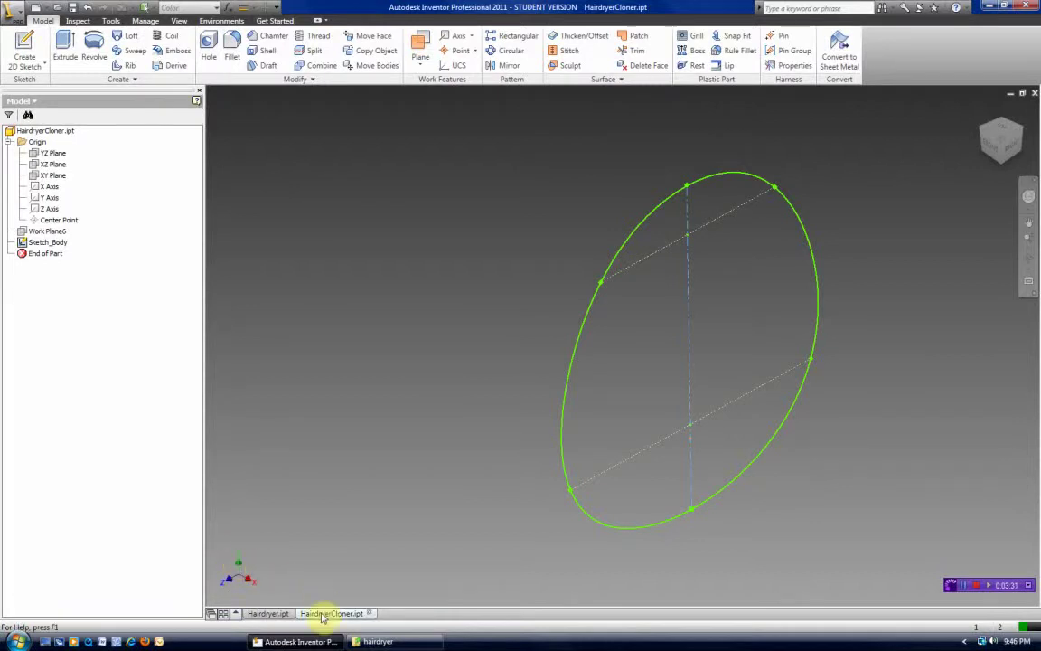
click(265, 613)
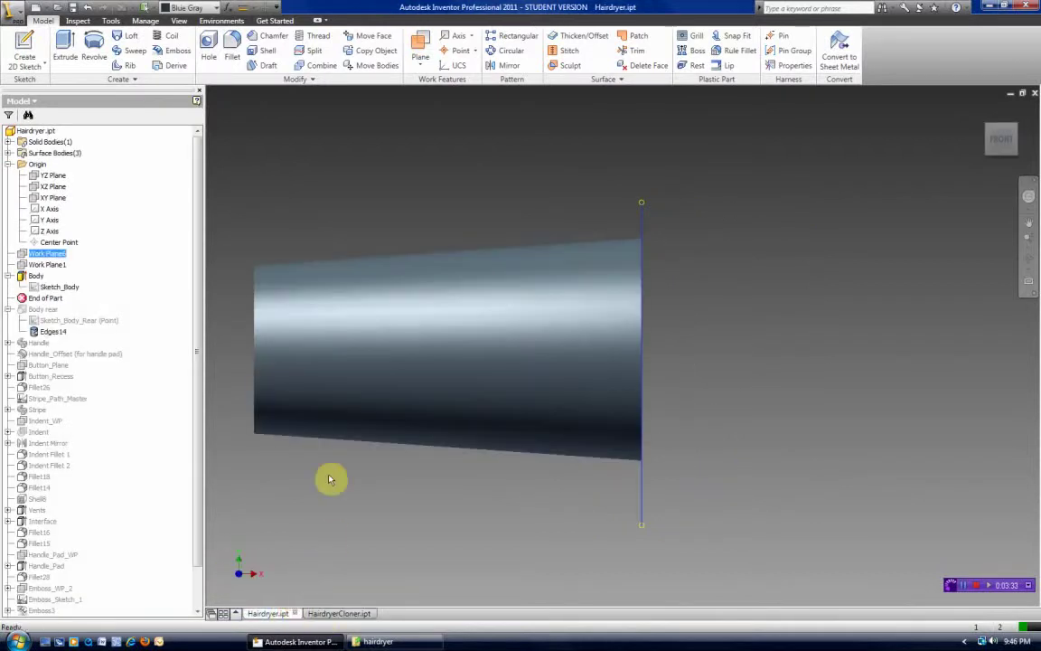
double_click(27, 280)
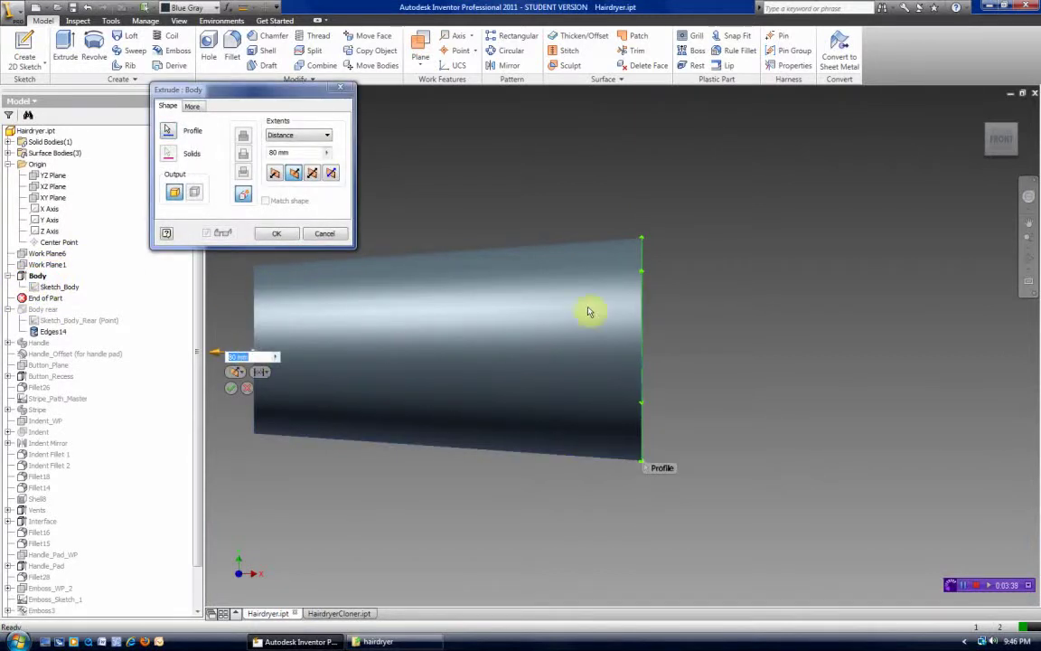
shift+middle_drag(881, 109, 726, 206)
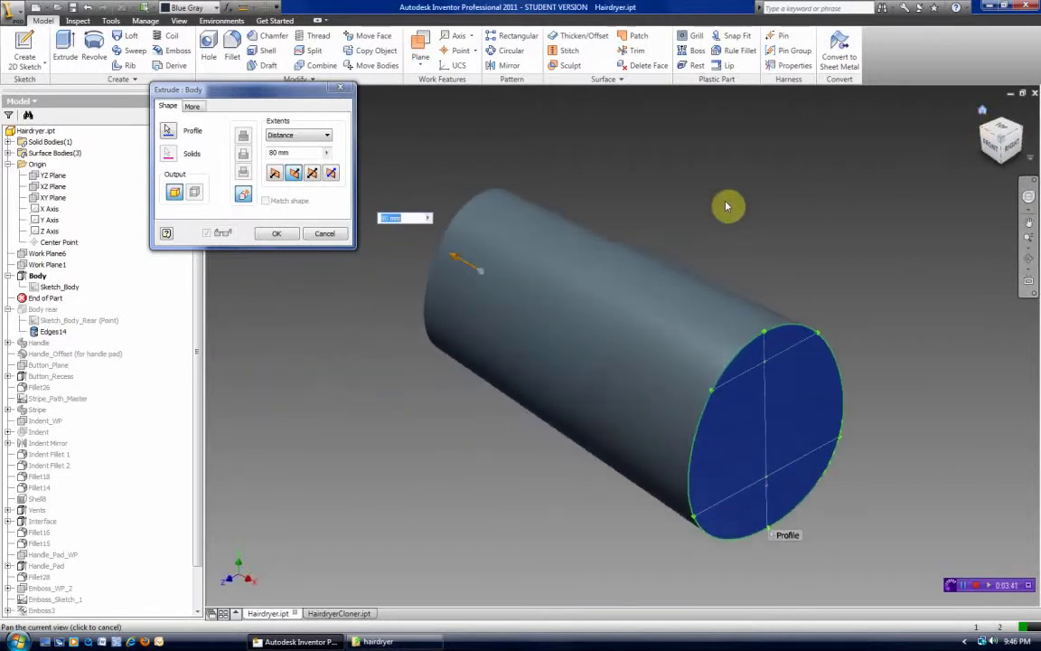
click(190, 106)
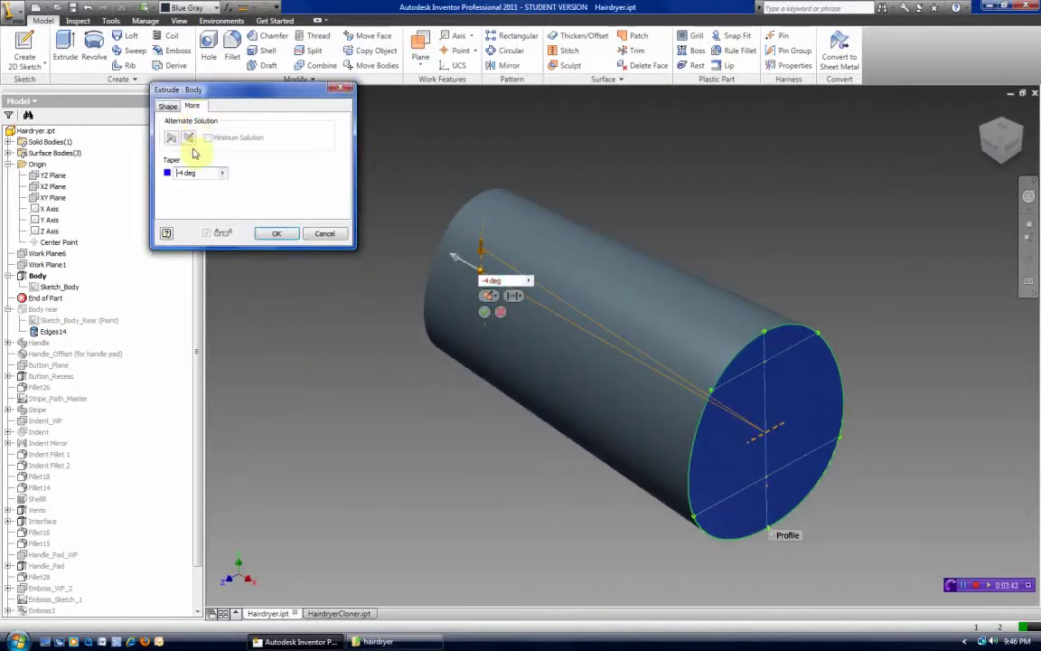
click(323, 235)
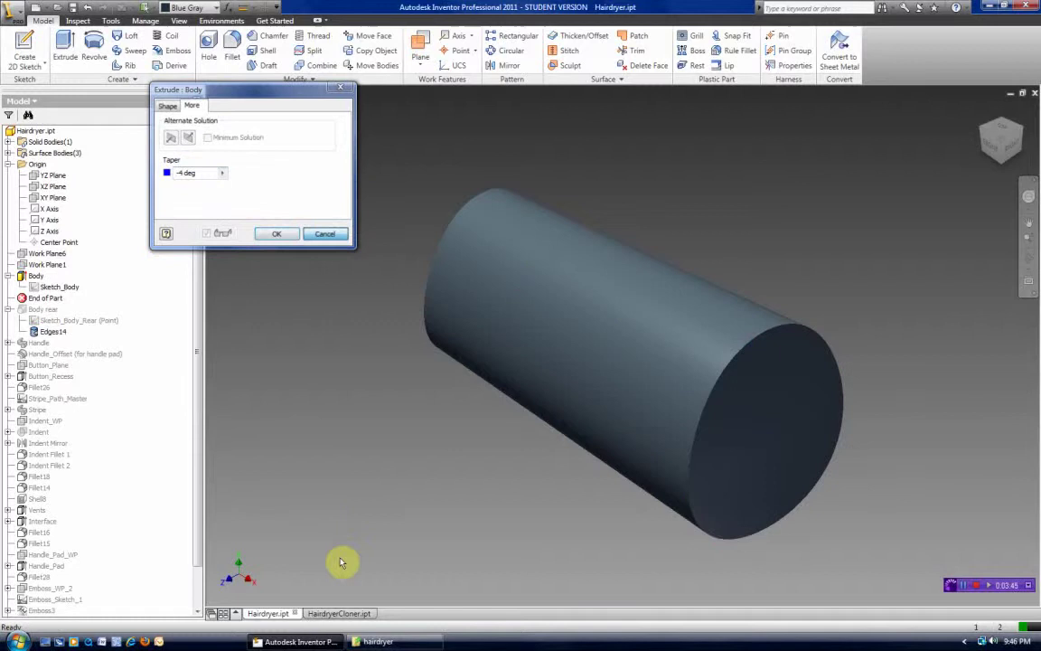
click(344, 613)
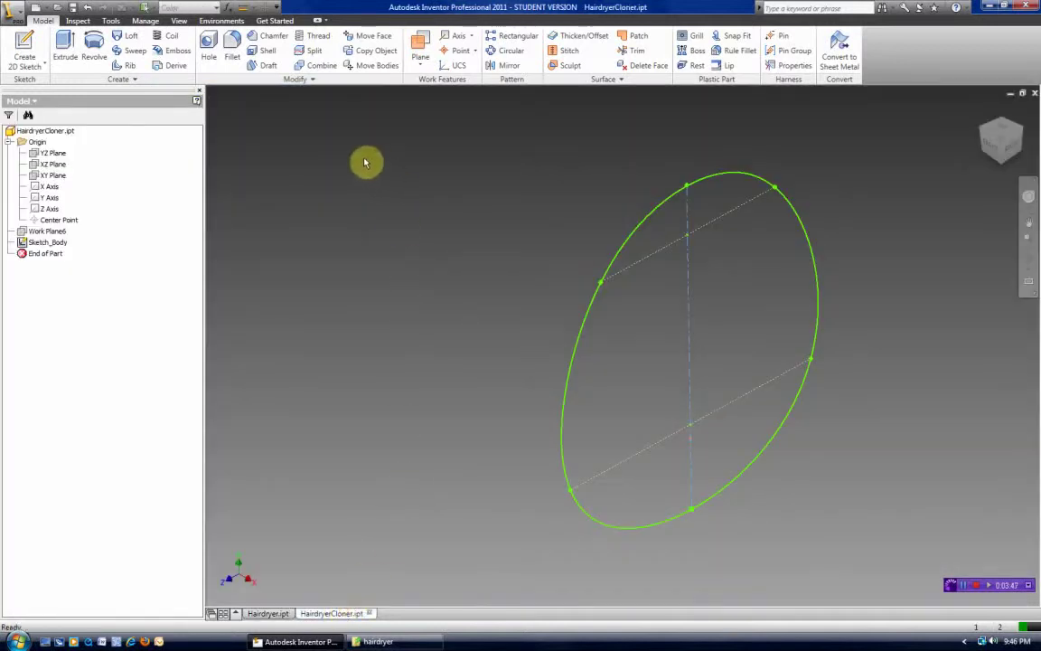
- Extrude the ellipse 80 mm in the flipped direction with a -4 degree taper
click(65, 50)
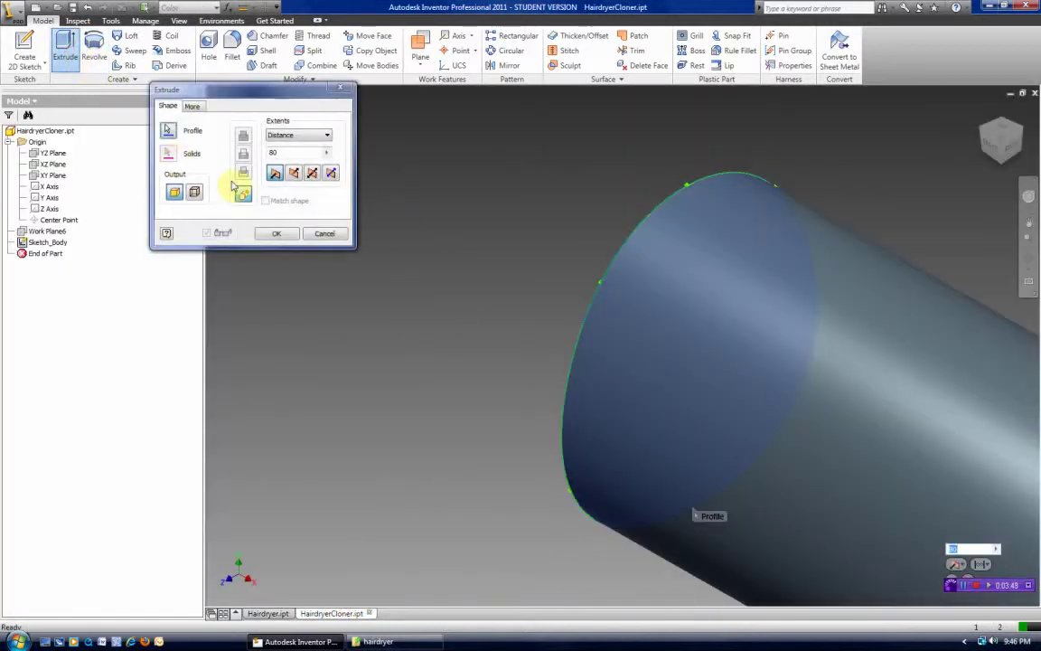
scroll(948, 228, down, 3)
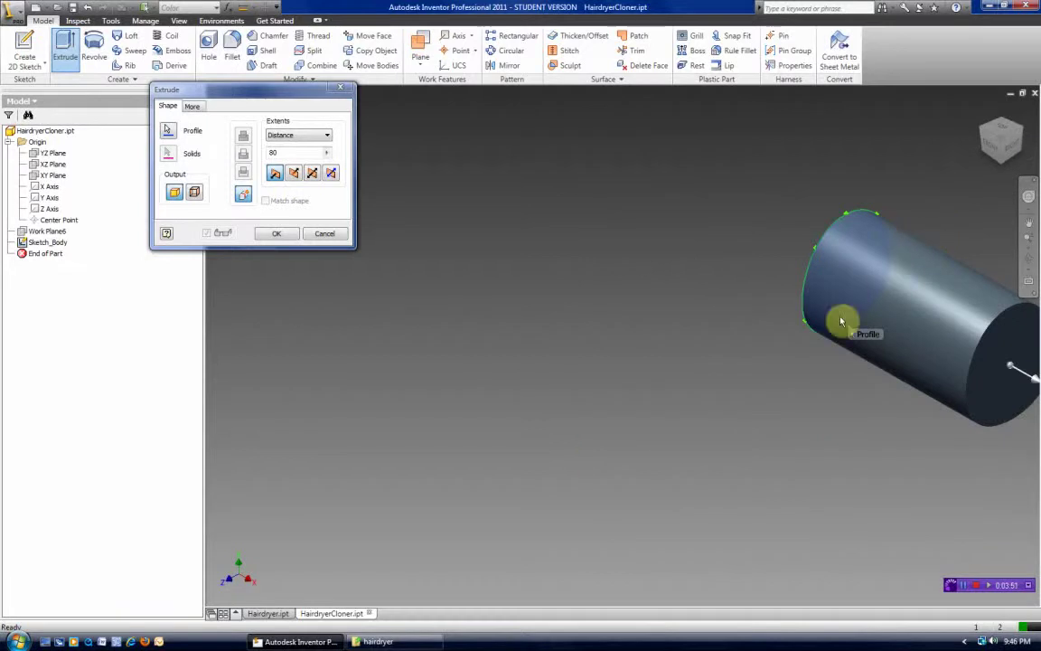
scroll(633, 443, down, 2)
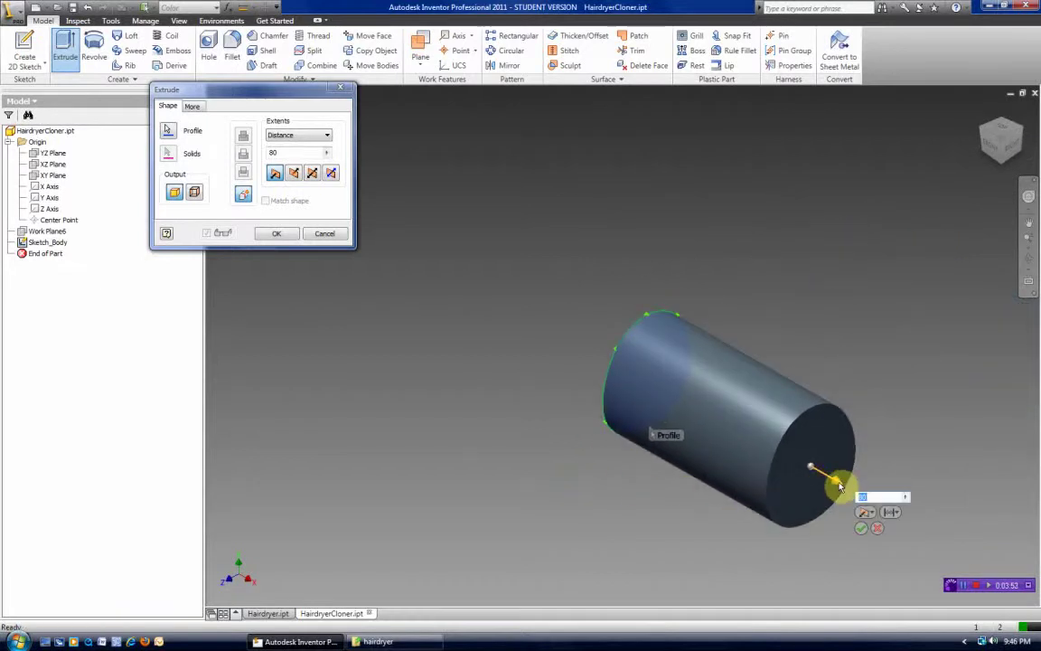
drag(834, 482, 455, 250)
text(8)
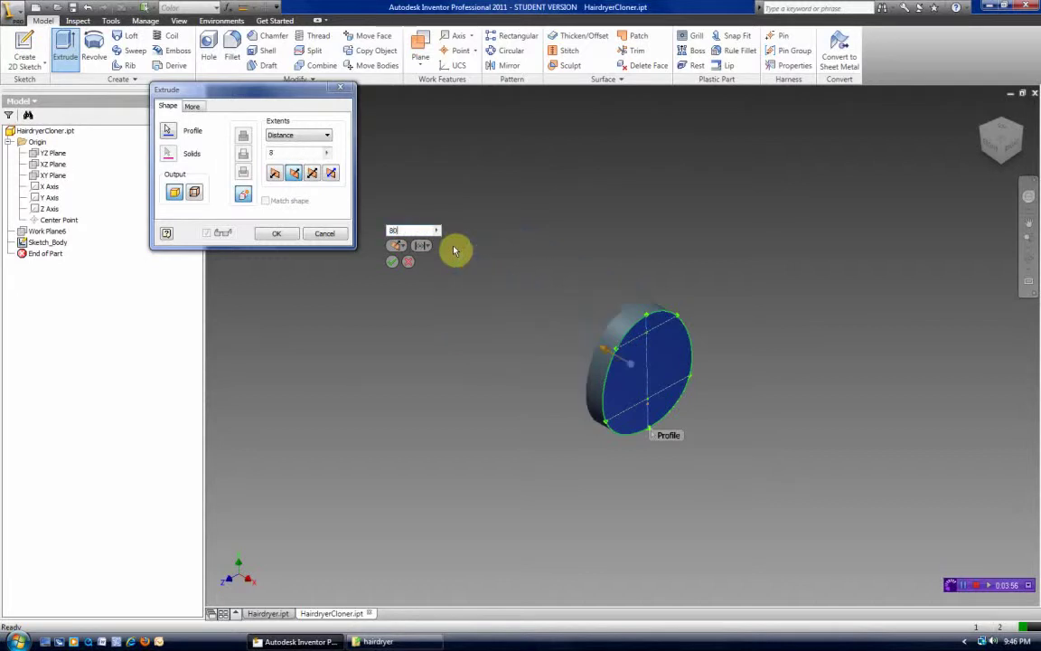
text(0)
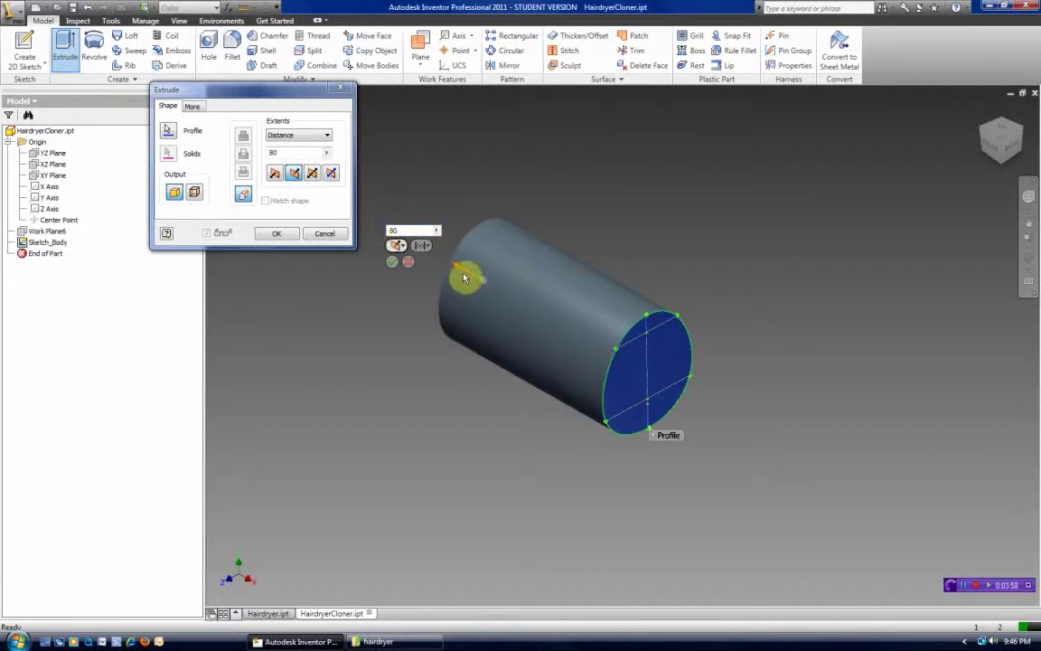
click(199, 105)
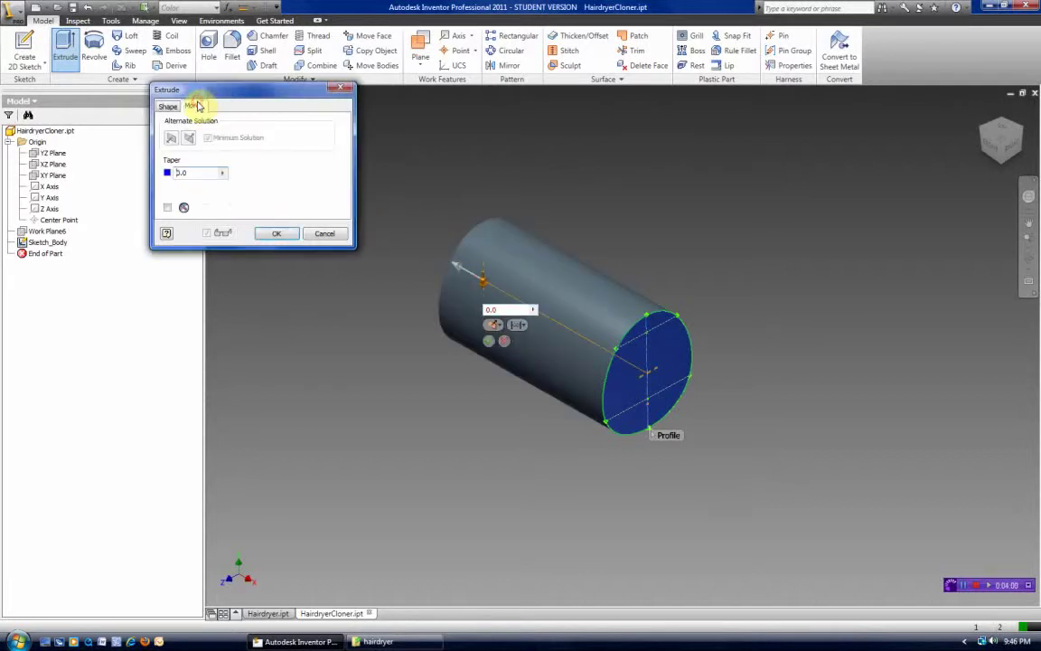
click(186, 177)
double_click(193, 171)
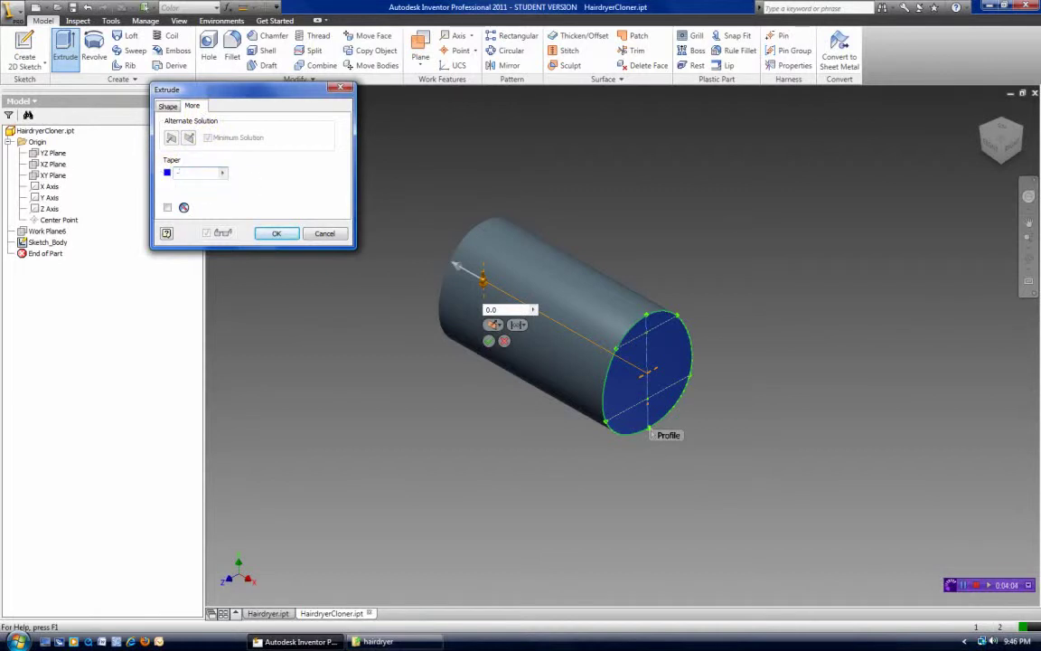
text(-4)
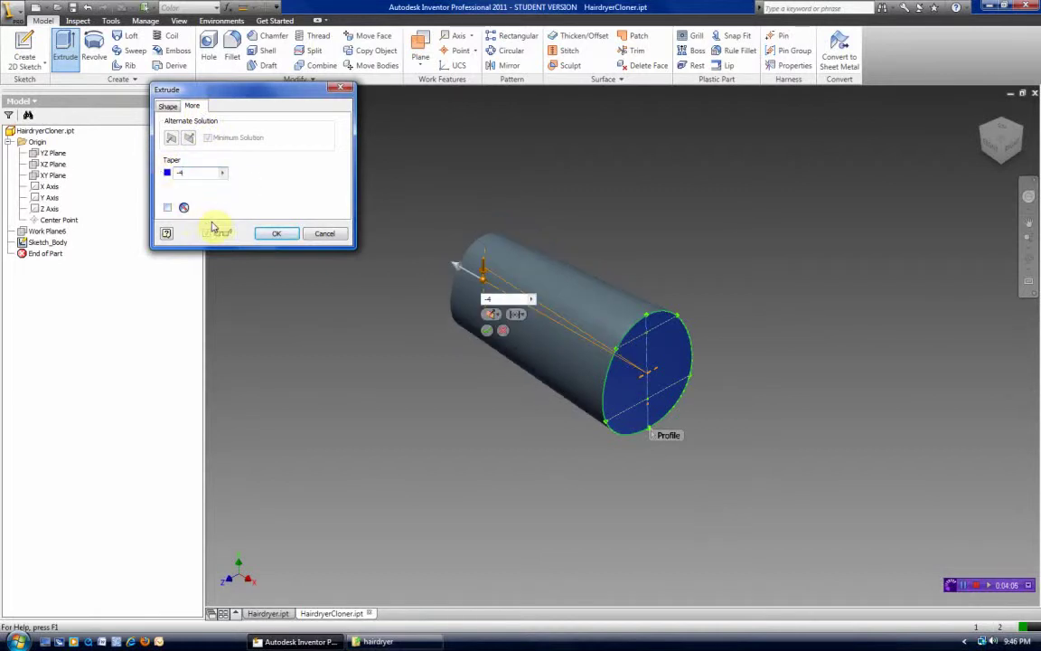
key(Return)
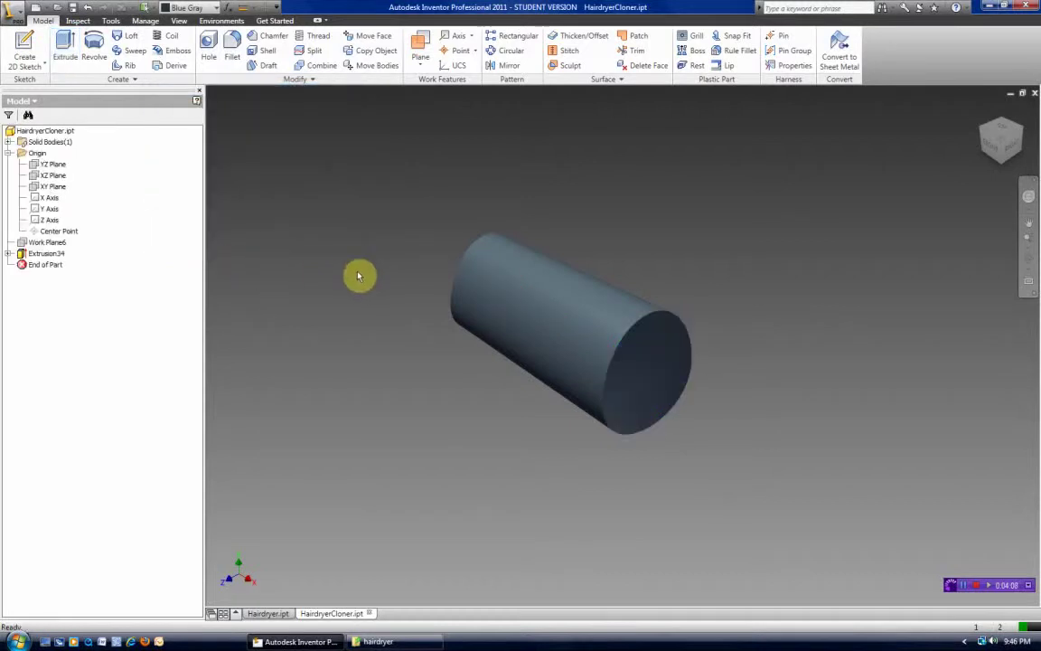
scroll(377, 288, down, 3)
scroll(349, 261, up, 1)
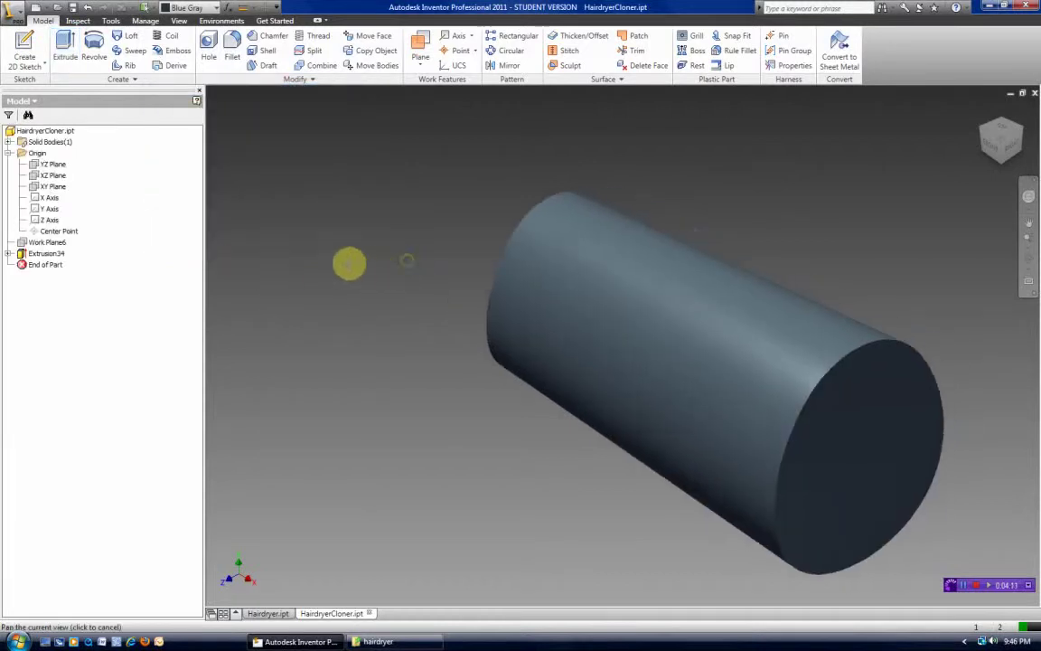
- Check Work Plane1's offset distance in the sample Hairdryer part
click(269, 612)
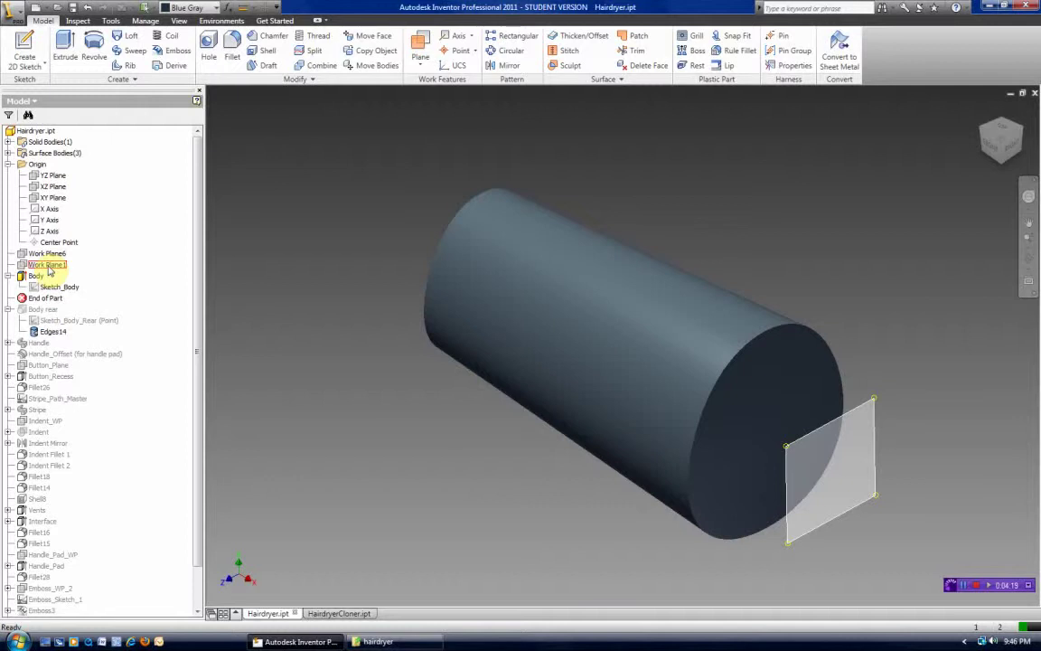
double_click(36, 264)
click(99, 293)
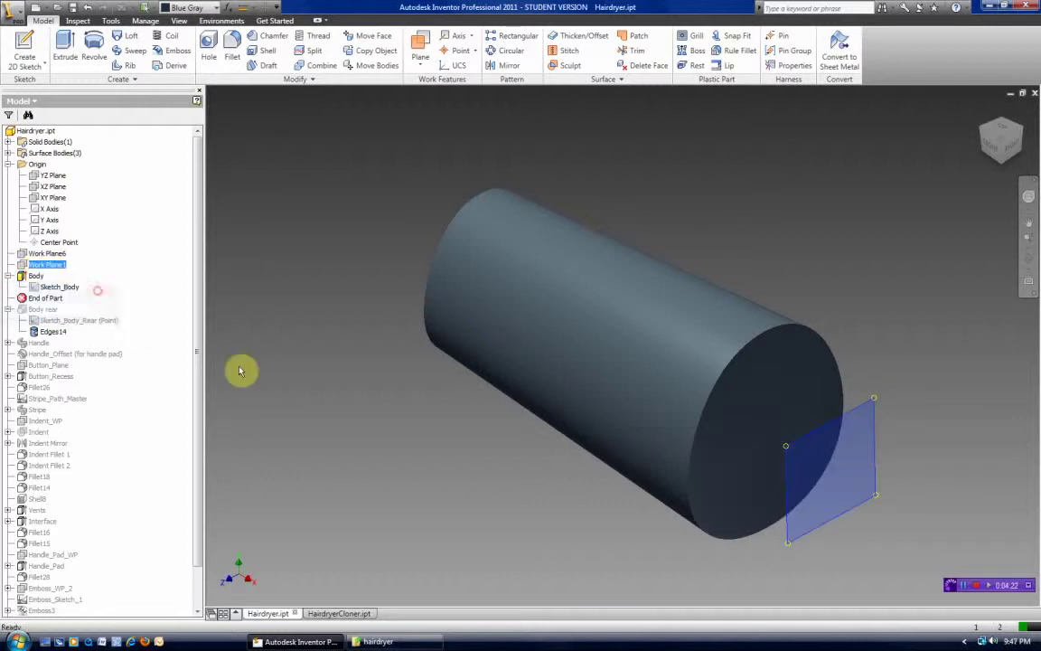
- In HairdryerCloner, create a work plane offset 15 mm outward from the cylinder's end face
click(354, 614)
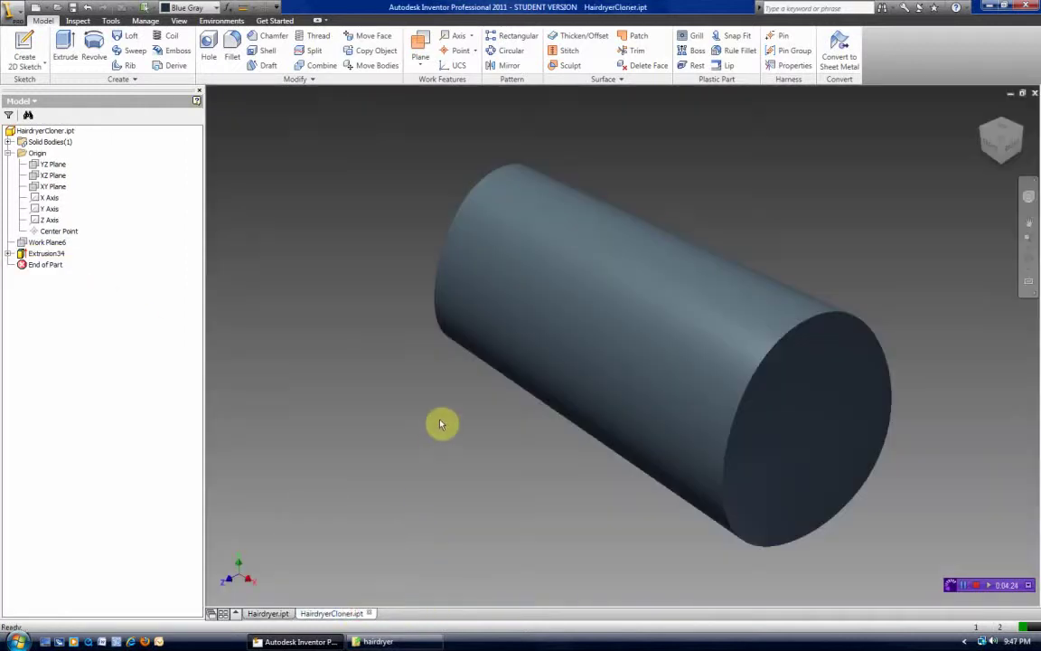
shift+middle_drag(446, 427, 360, 344)
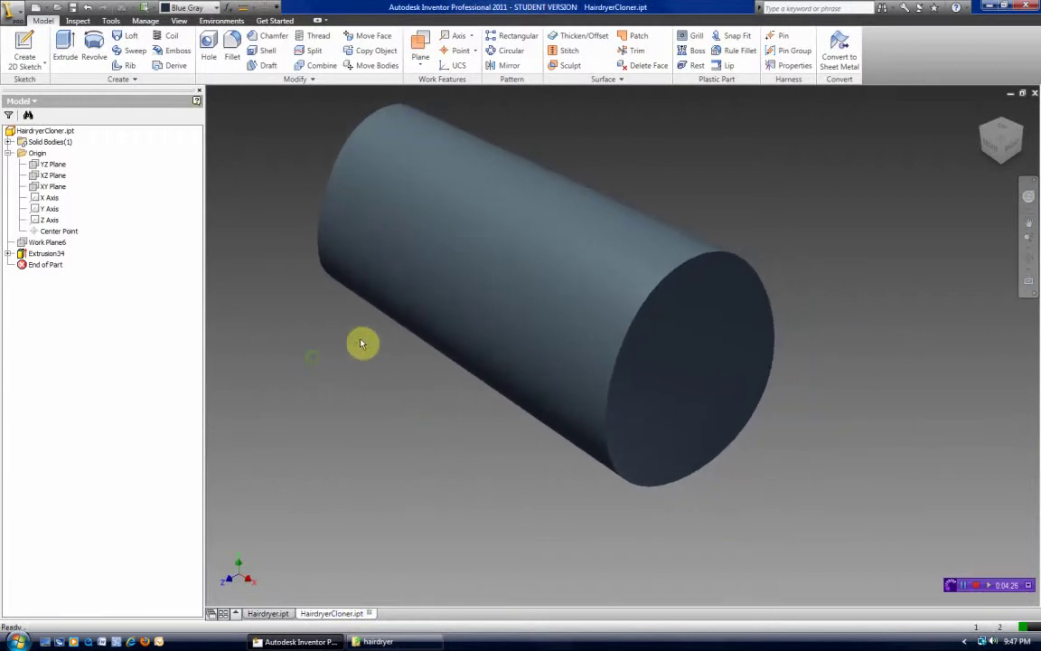
click(420, 44)
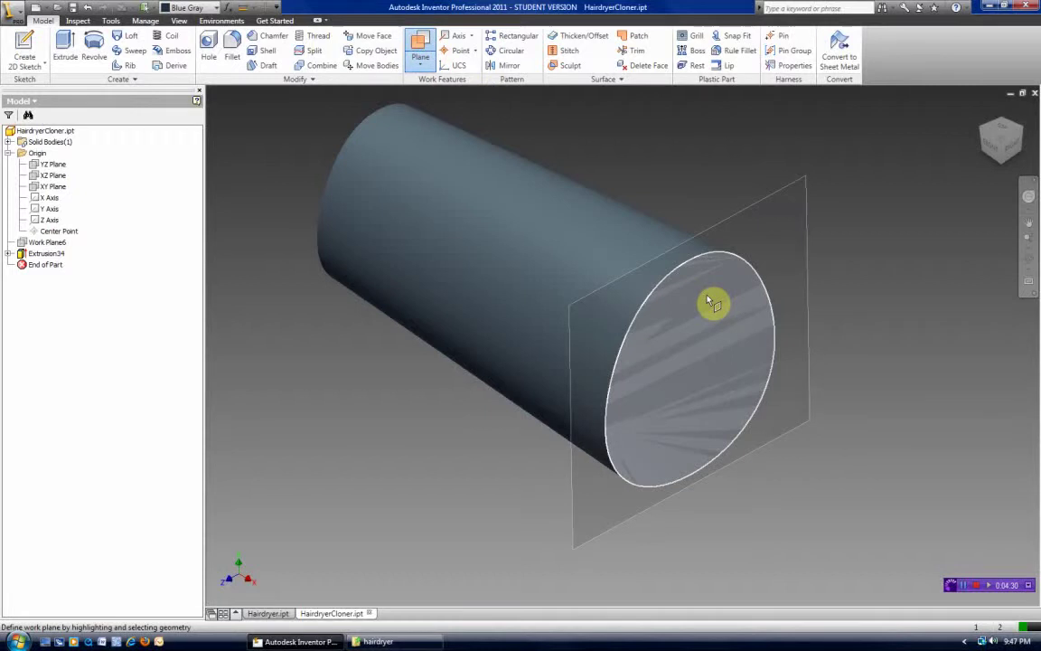
drag(714, 303, 766, 352)
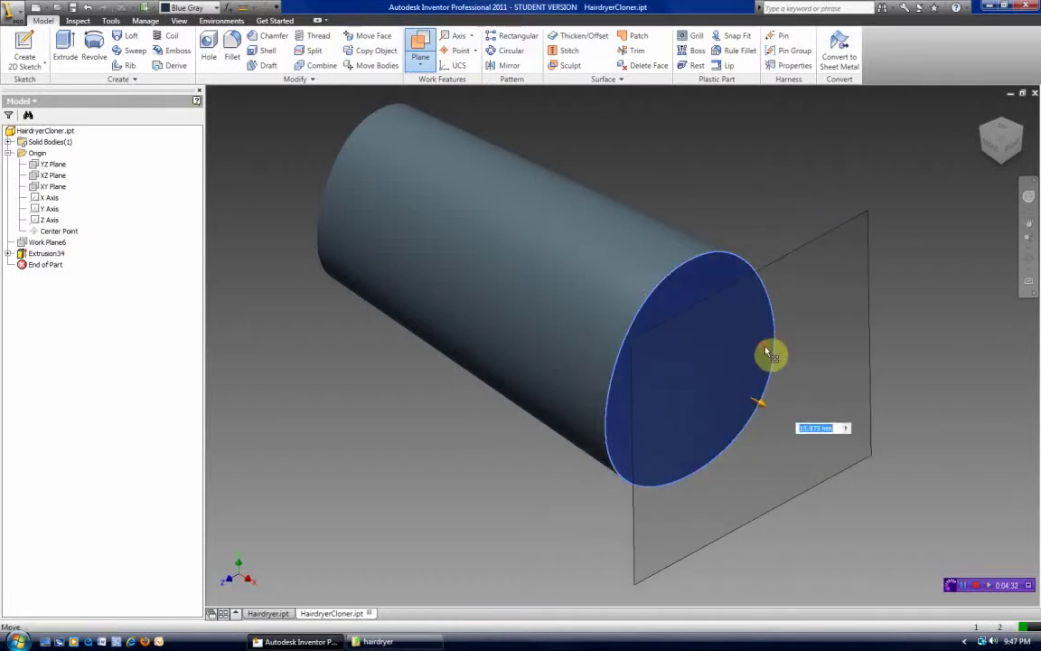
text(15)
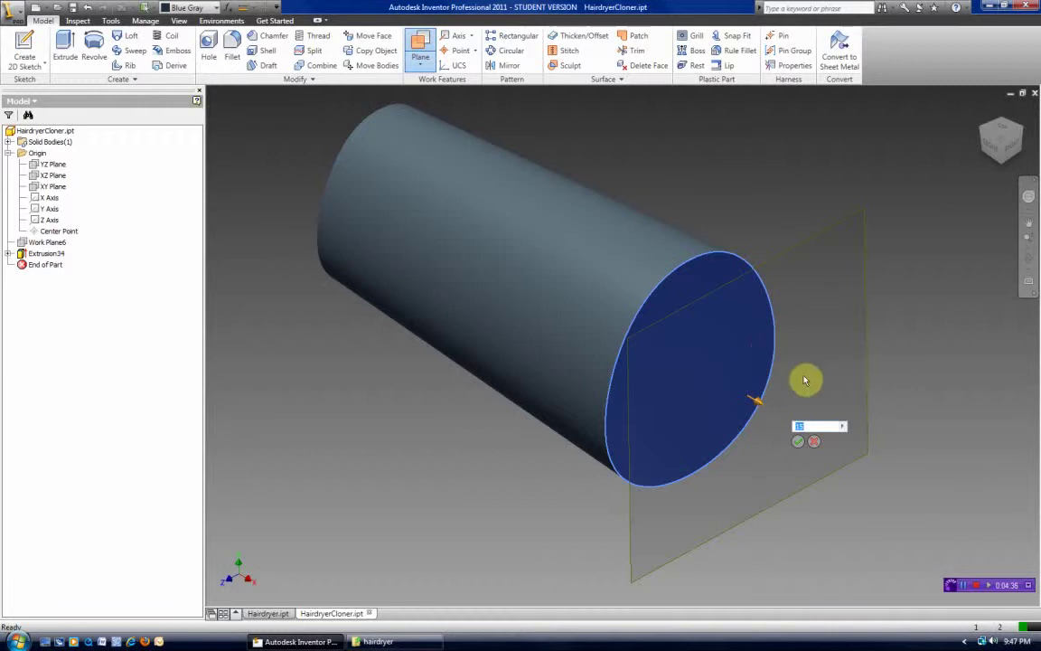
click(798, 441)
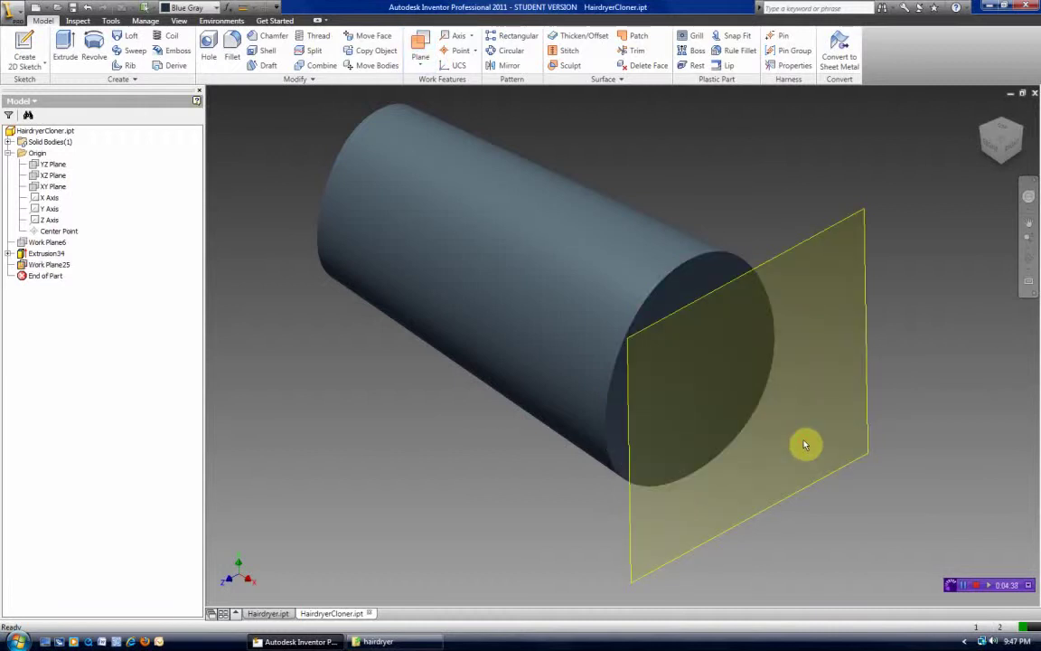
- Roll the sample part forward to include Body rear and inspect its Sketch_Body_Rear point sketch
click(268, 614)
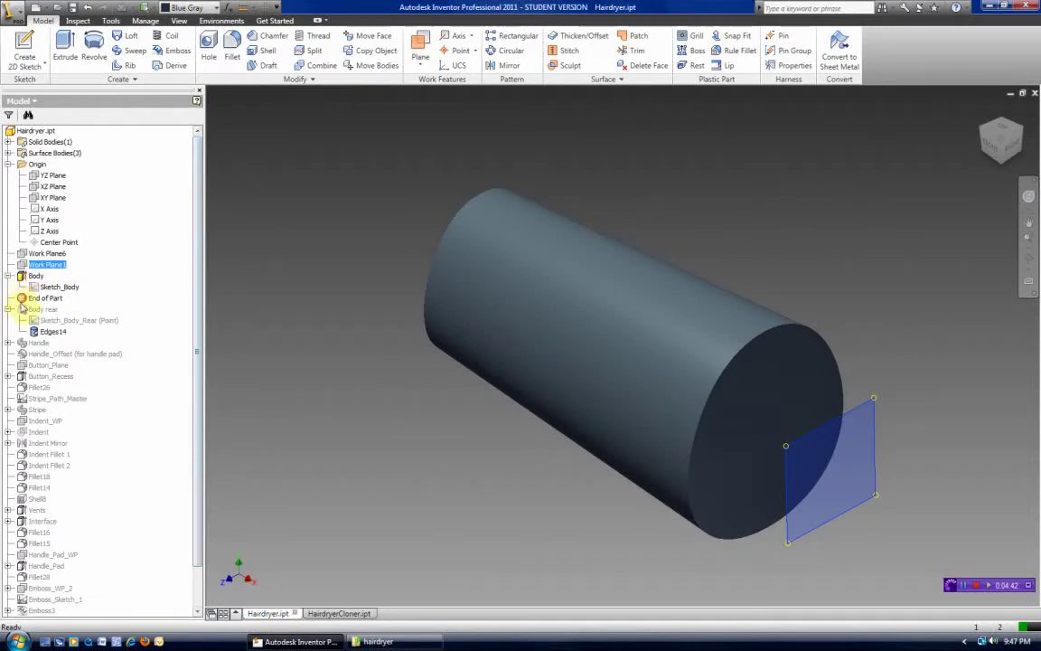
drag(22, 303, 29, 323)
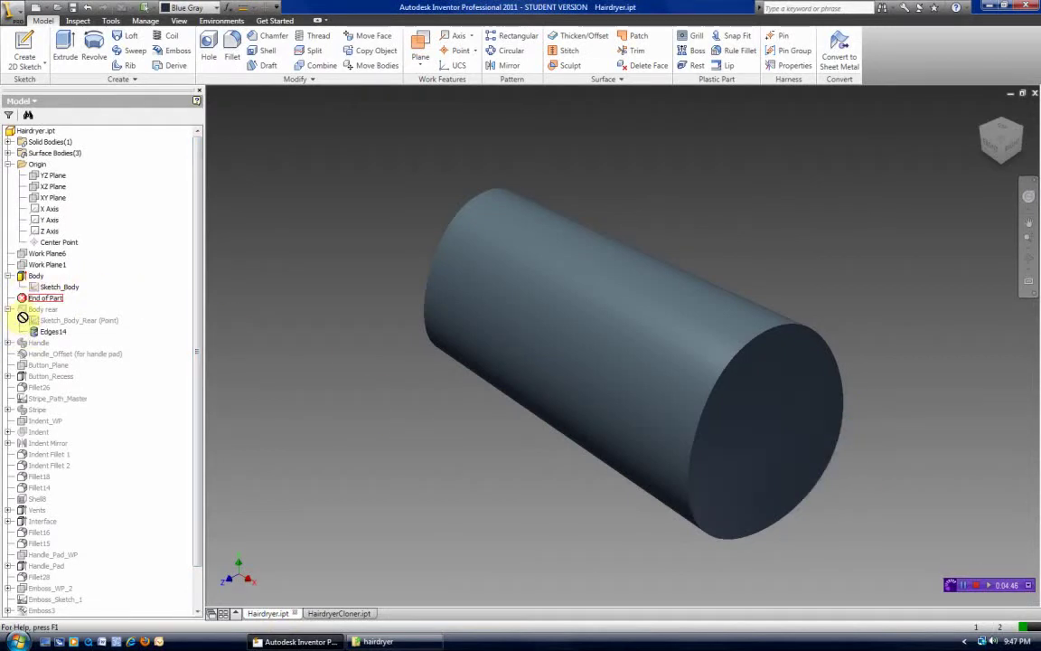
drag(25, 313, 27, 332)
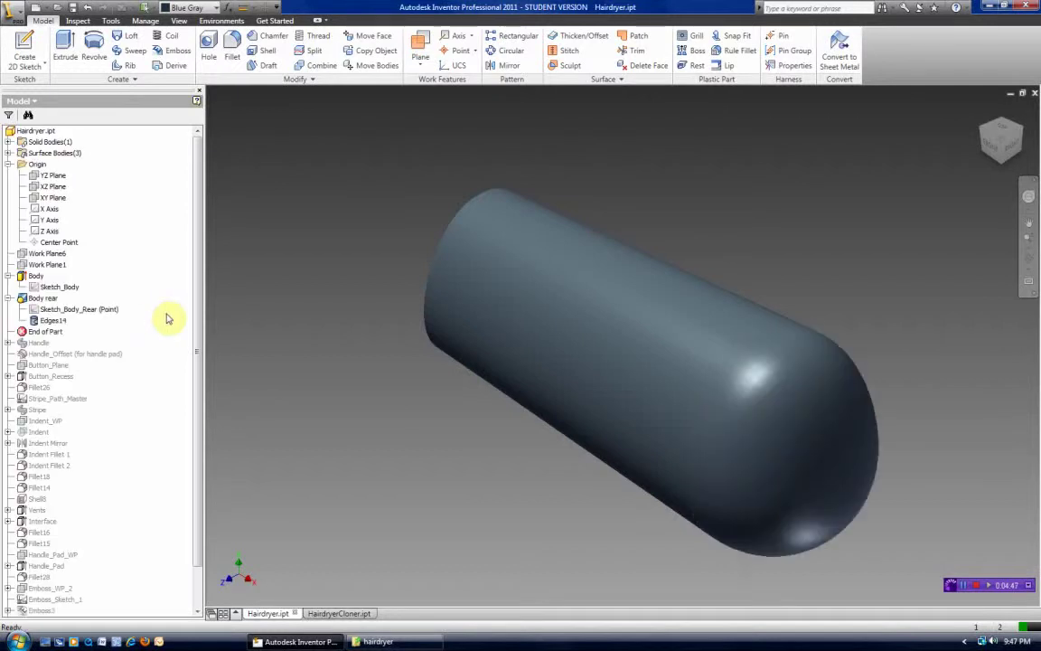
double_click(43, 311)
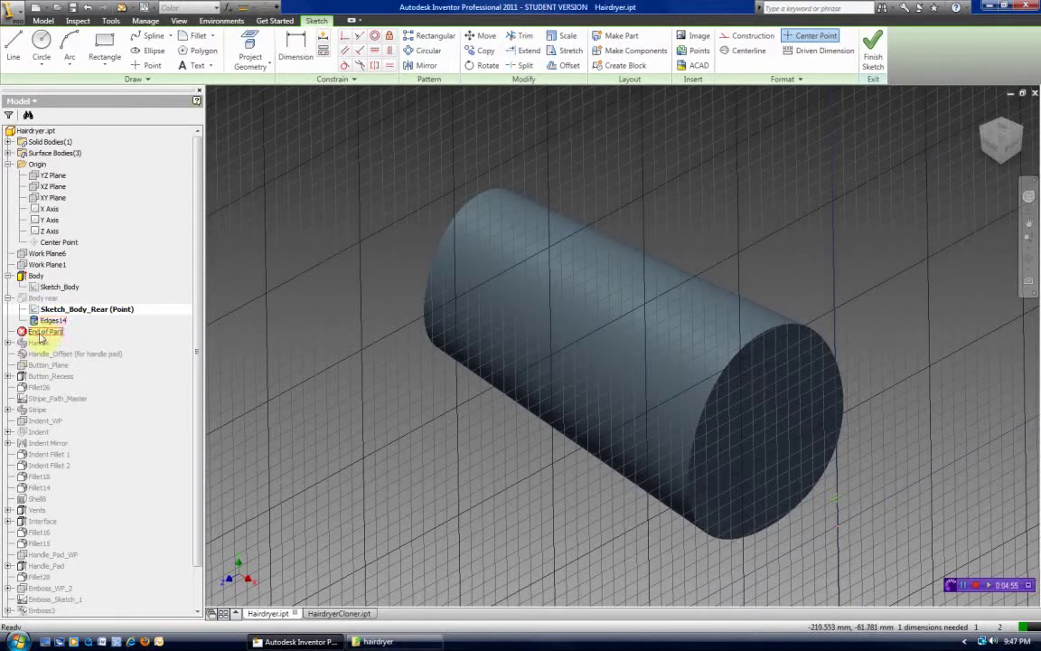
click(872, 56)
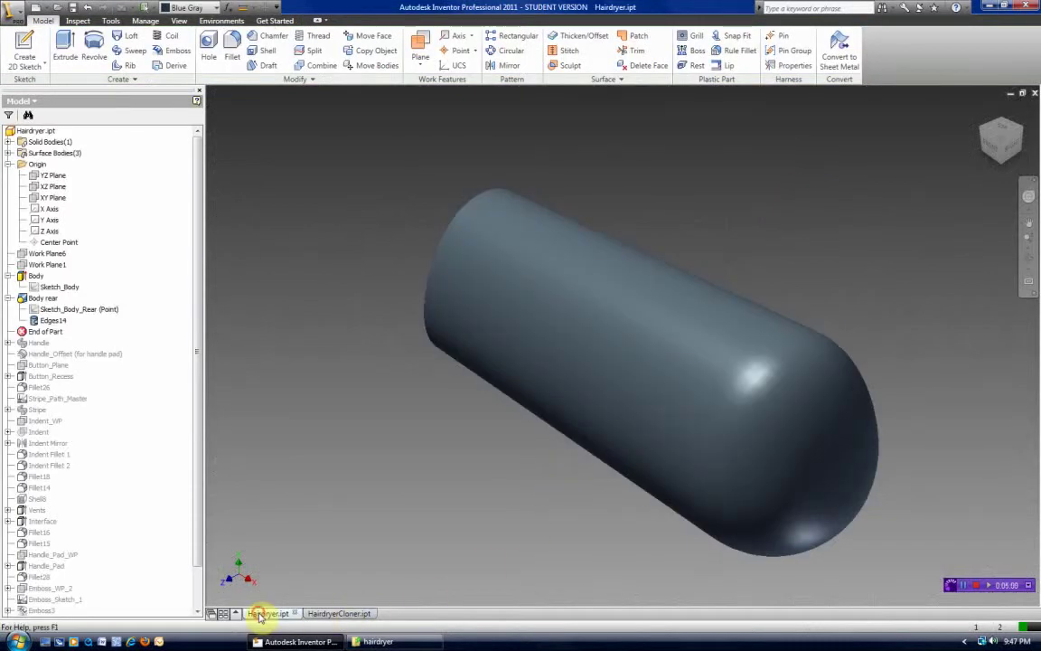
- Start a new sketch on Work Plane25 in HairdryerCloner and view it face-on
click(322, 613)
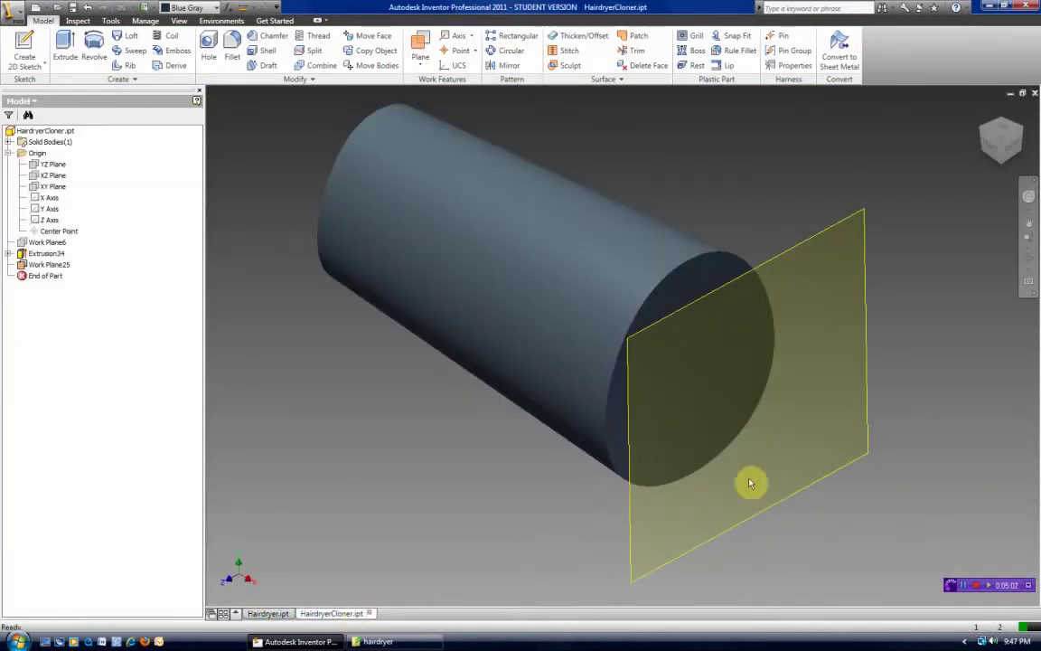
click(820, 239)
right_click(816, 241)
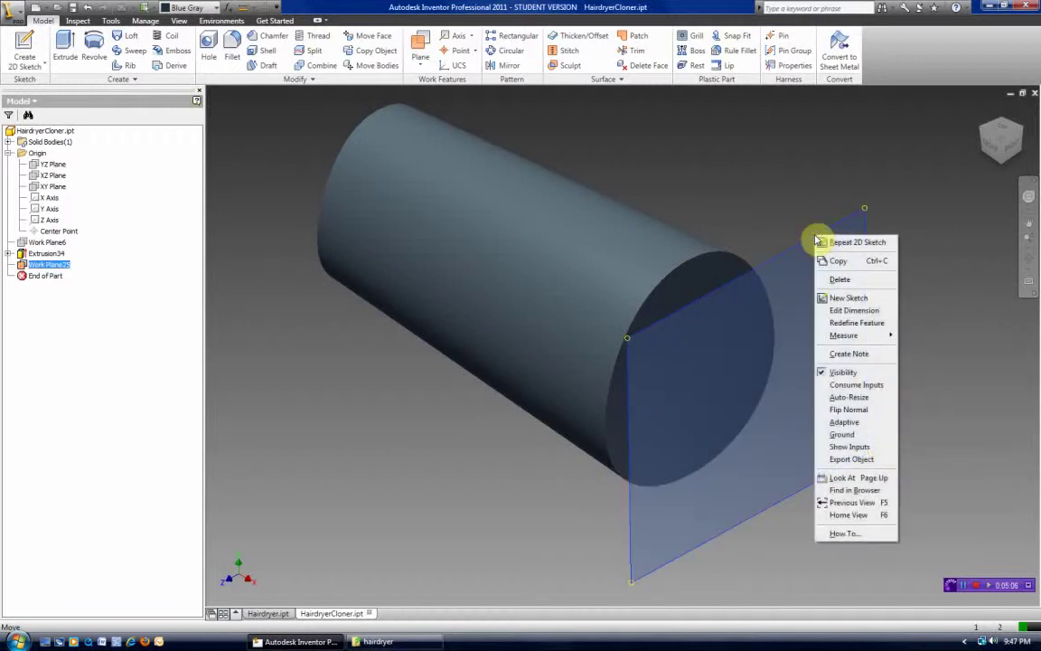
click(850, 298)
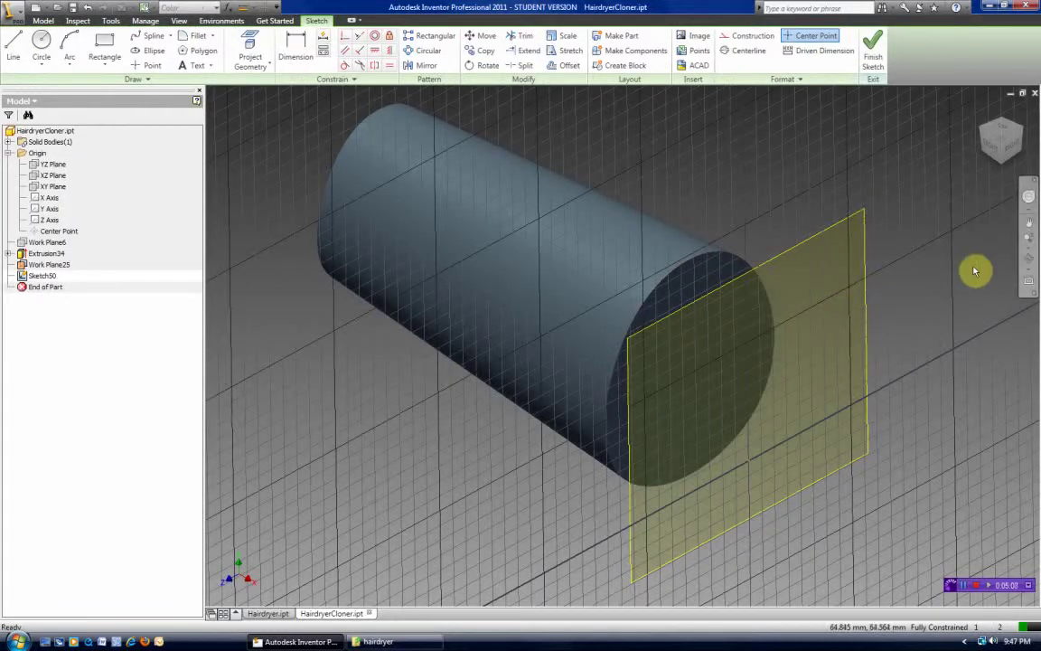
click(1014, 146)
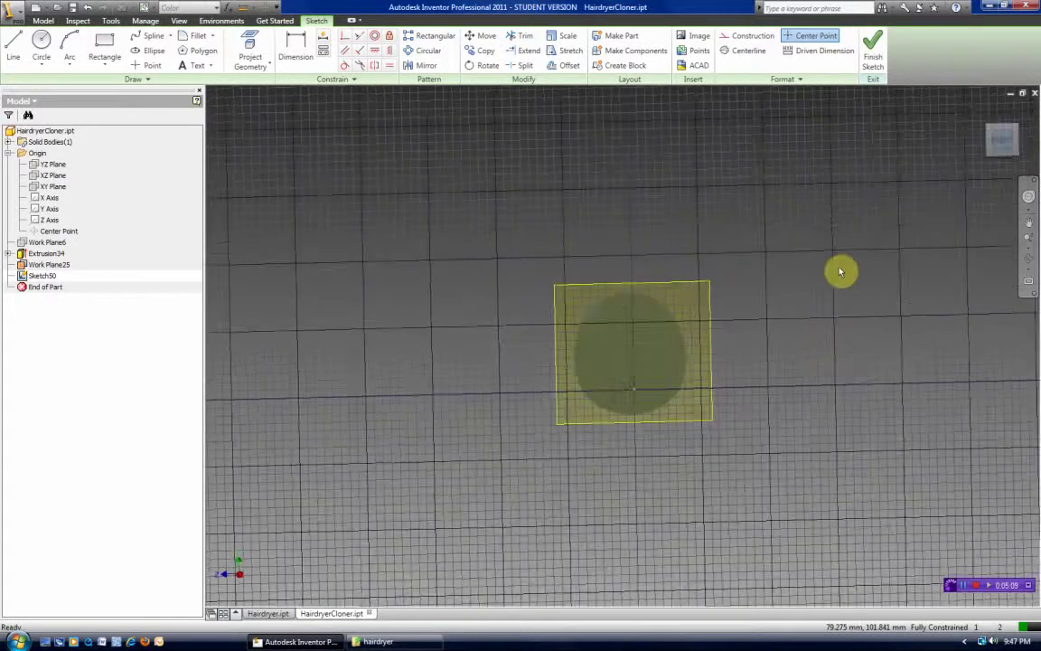
- Place the point the loft will end at, finish the sketch and return to the home view
click(147, 65)
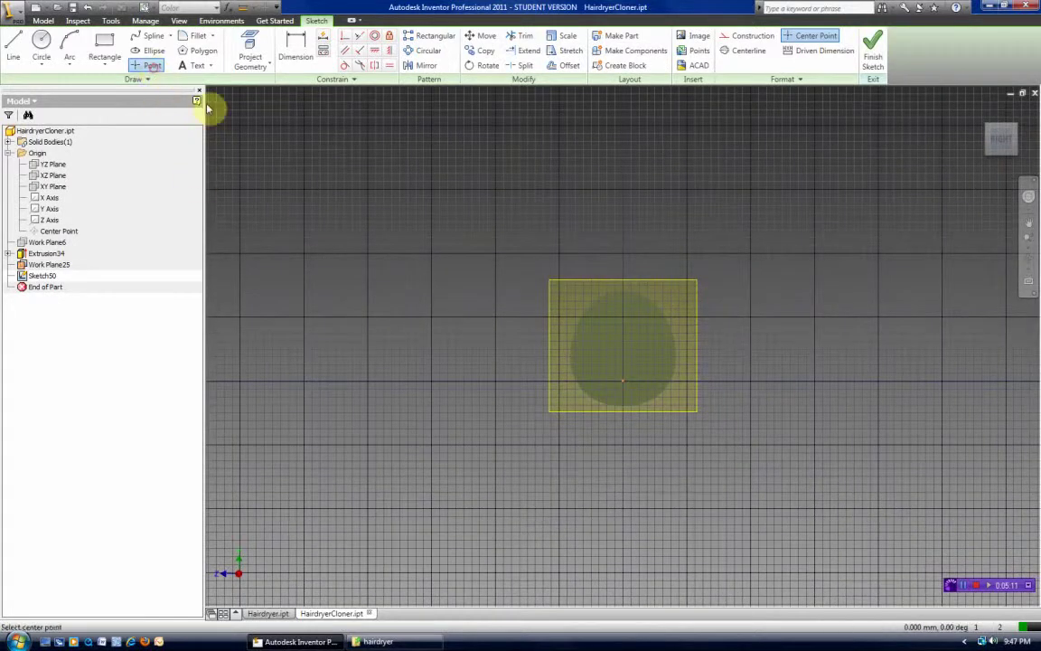
click(566, 379)
scroll(566, 379, up, 4)
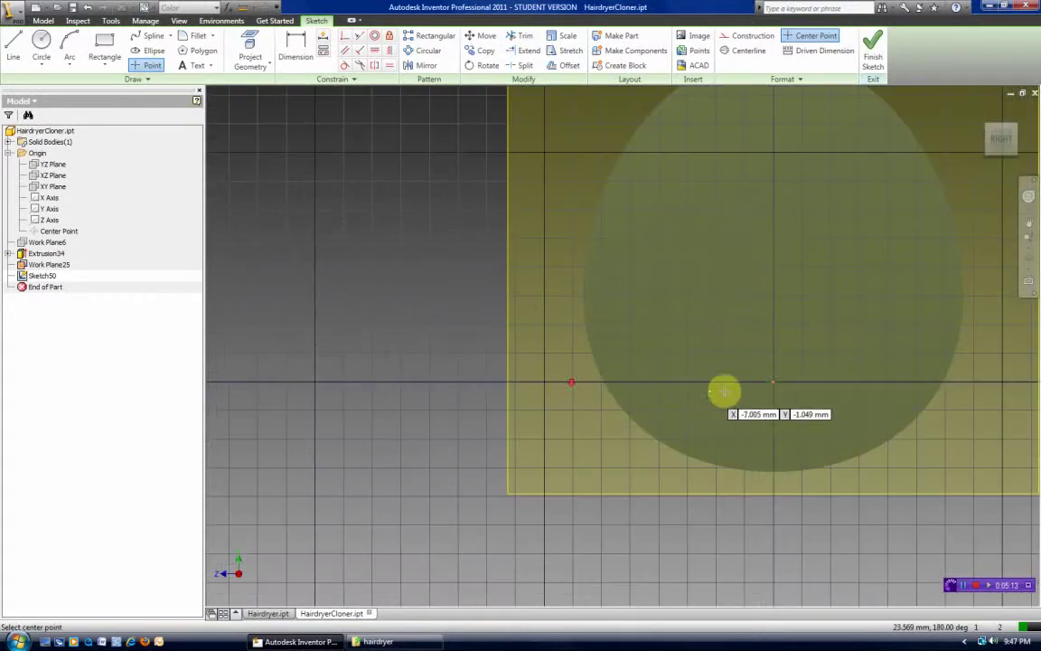
click(774, 315)
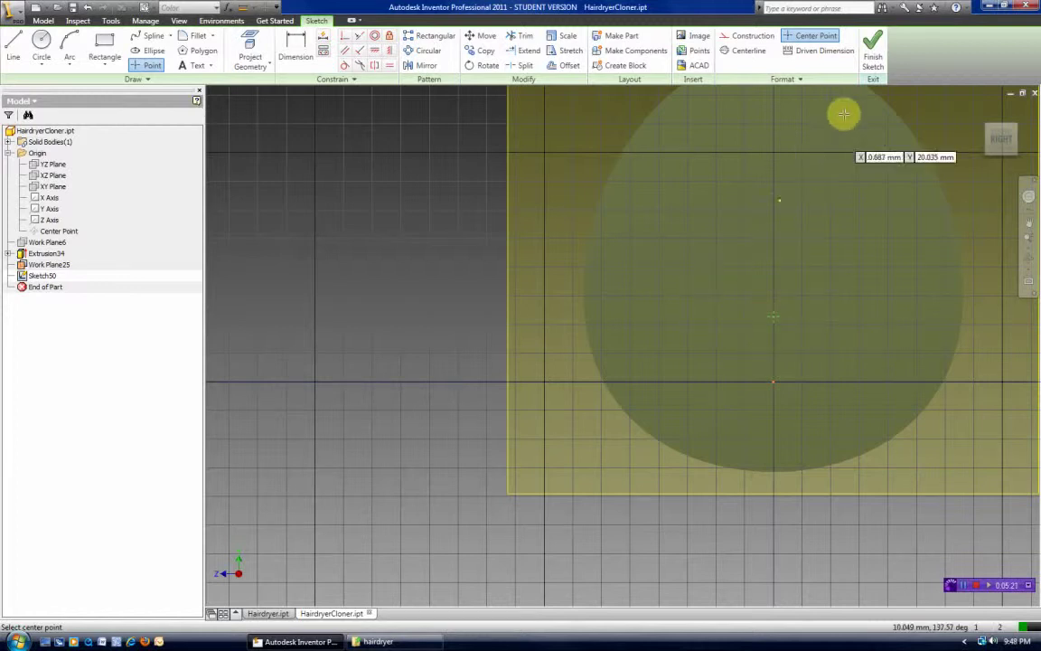
click(870, 59)
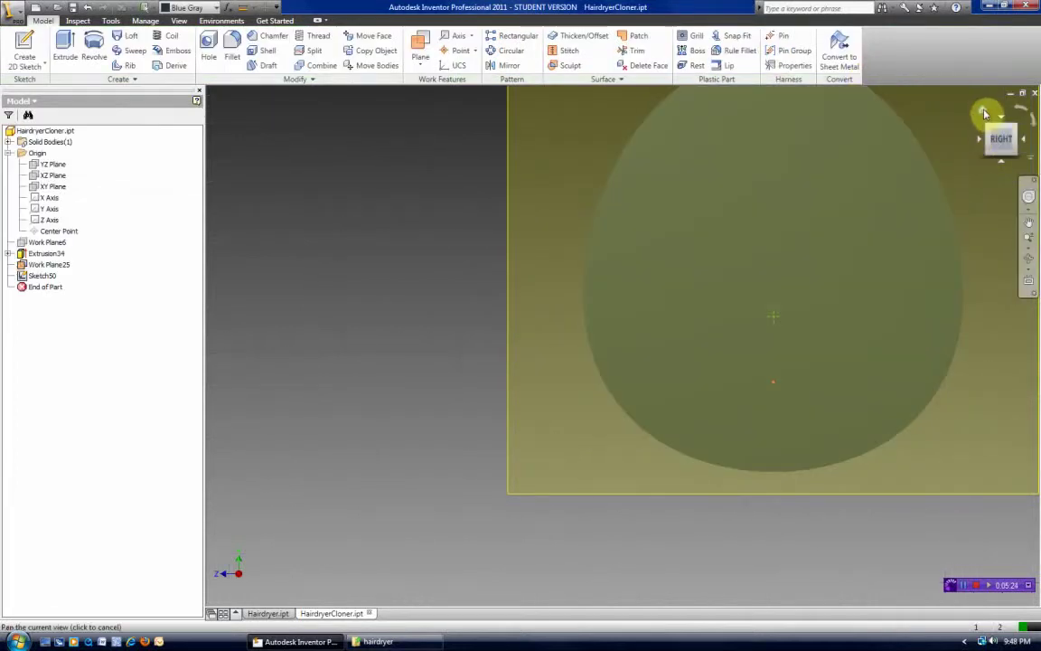
click(983, 112)
middle_drag(736, 230, 623, 189)
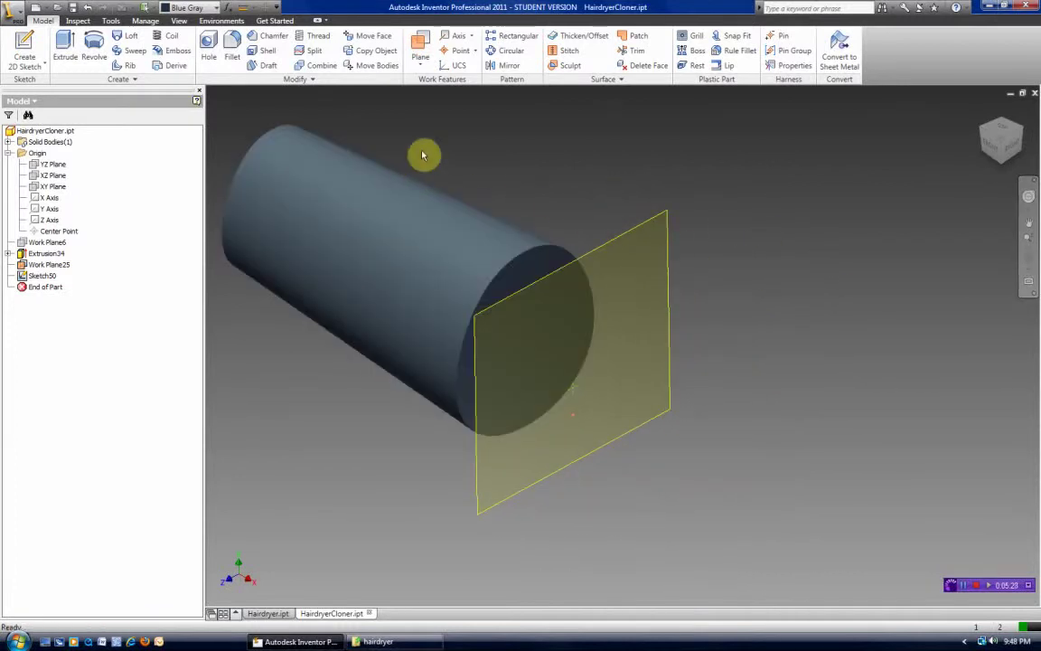
- Loft from the cylinder's end edge to the Sketch50 point with Tangent conditions on both ends
click(123, 38)
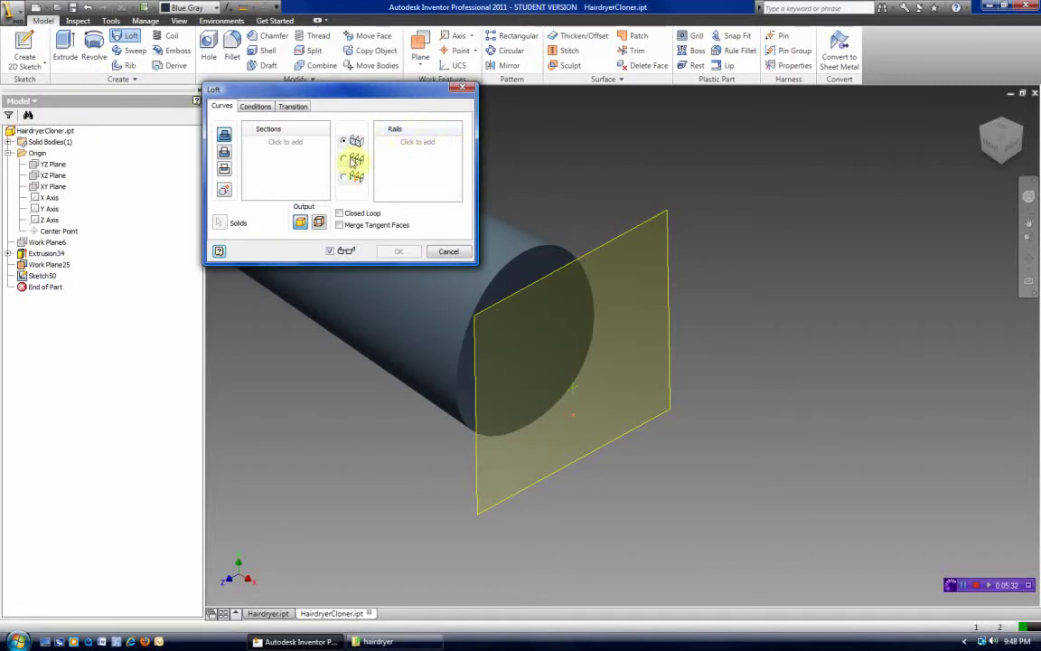
click(520, 266)
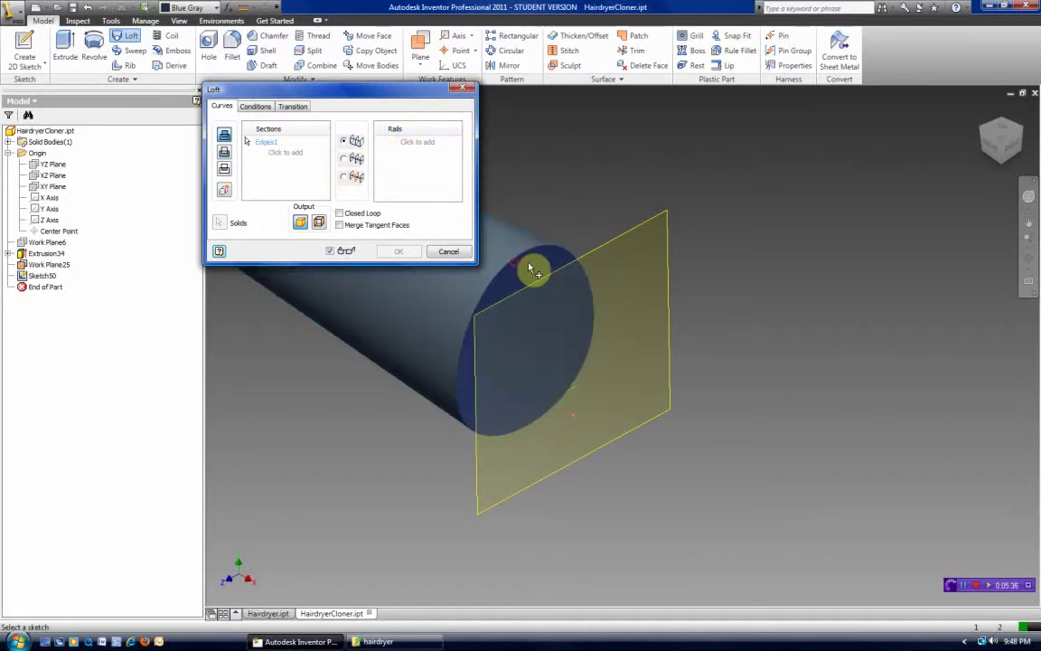
click(579, 391)
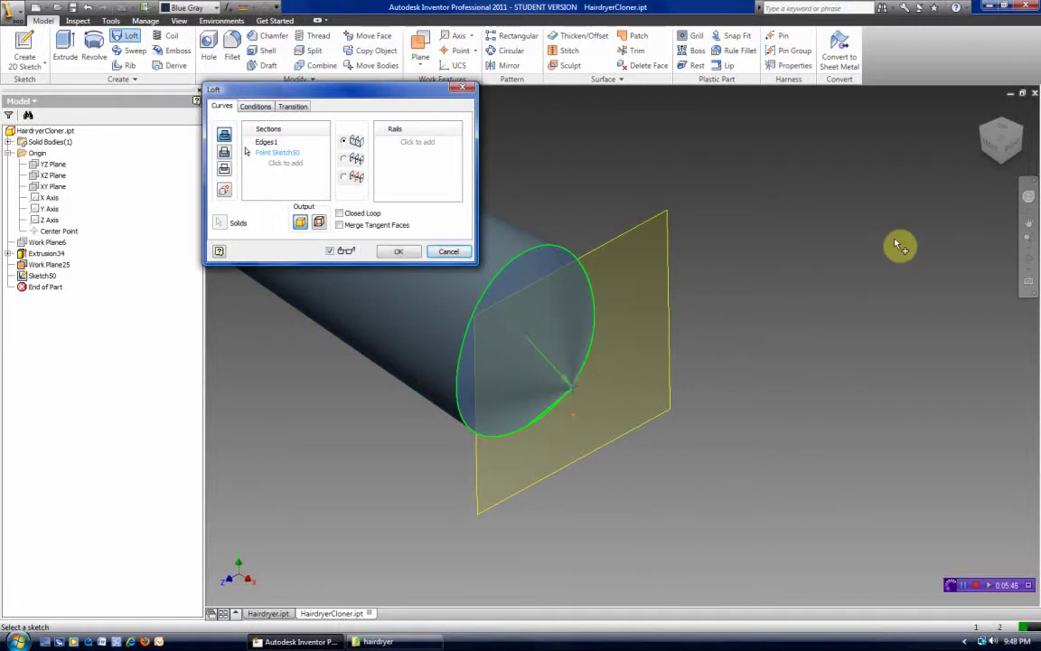
key(F4)
drag(609, 330, 638, 323)
click(257, 106)
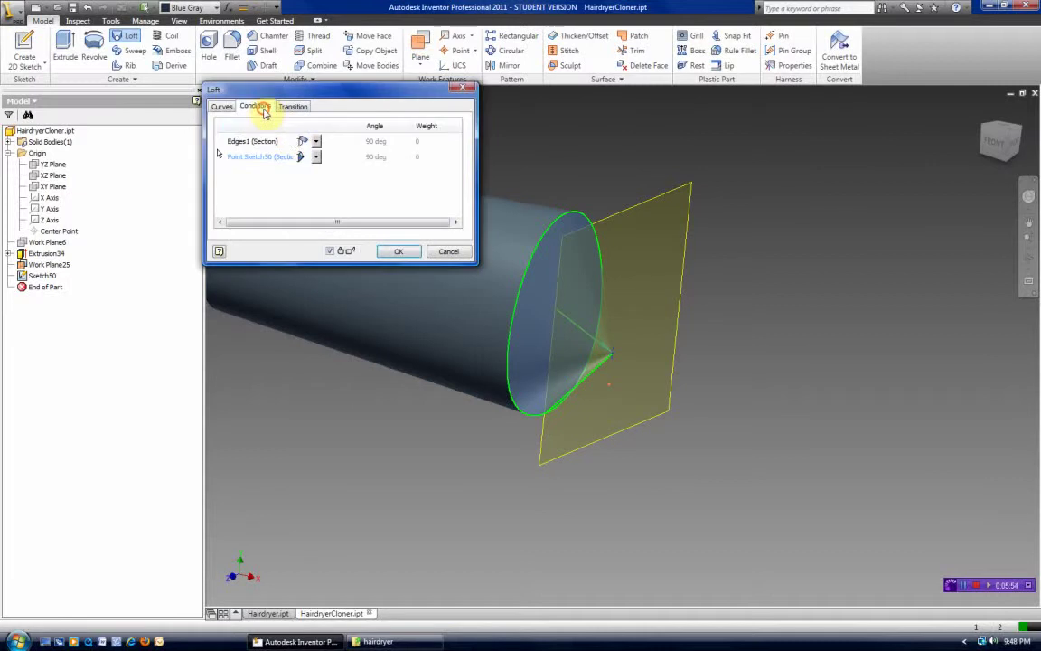
click(317, 143)
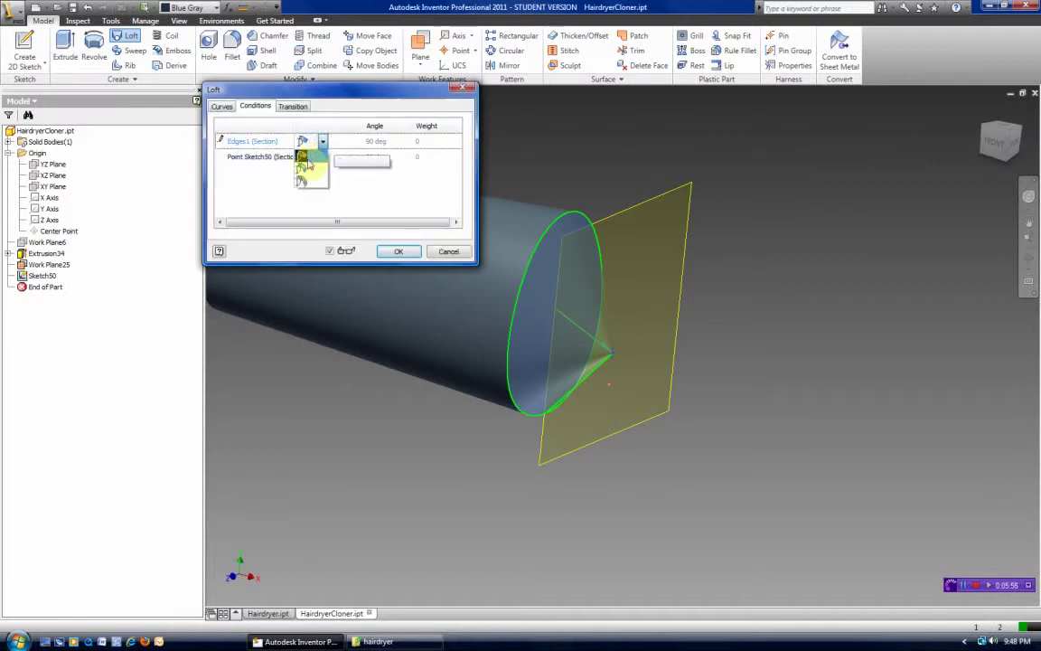
click(308, 171)
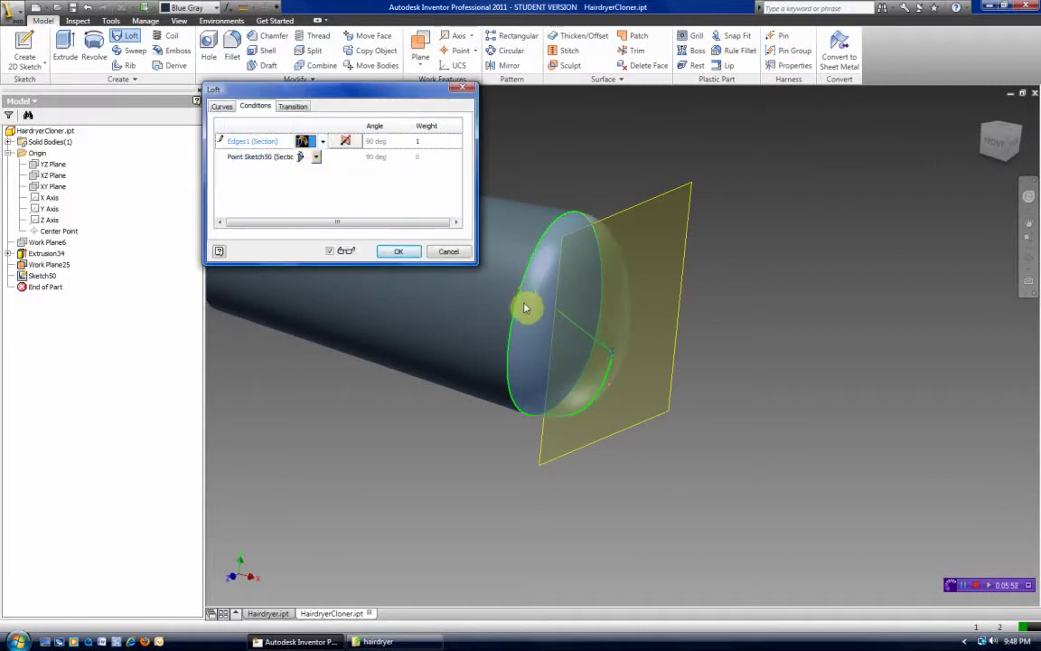
click(317, 159)
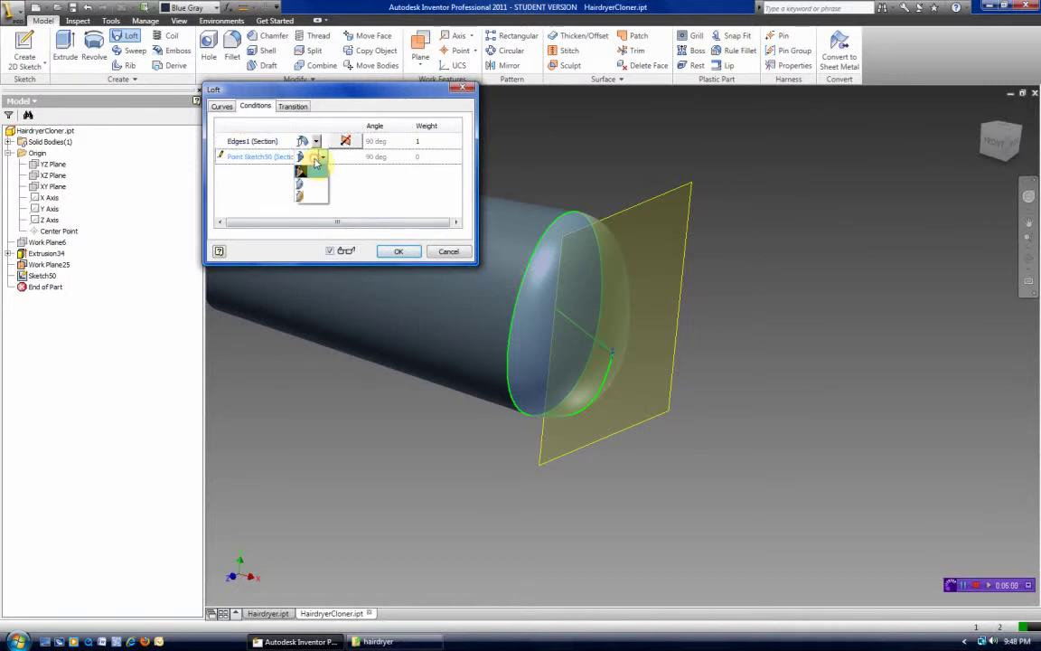
click(308, 187)
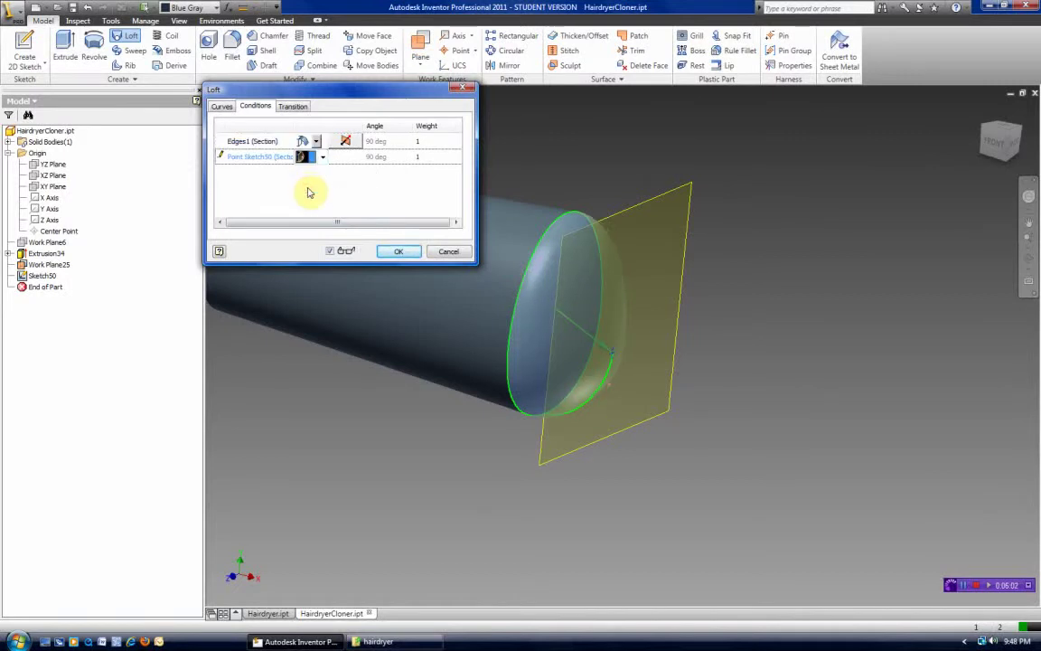
click(404, 251)
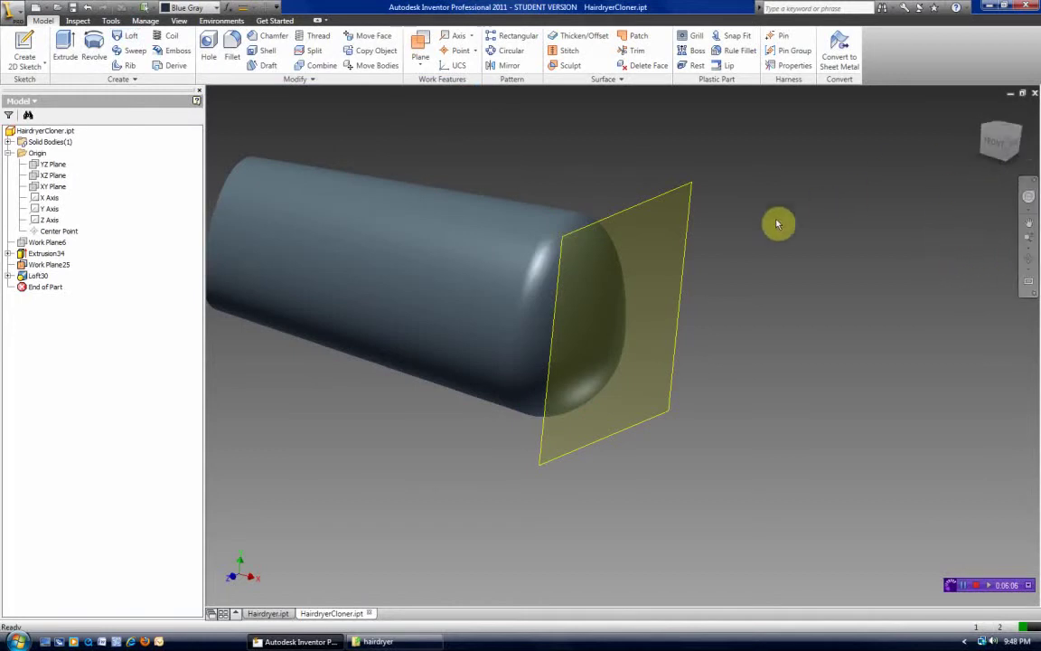
- Hide Work Plane25 and rotate the view to inspect the rounded end
click(662, 199)
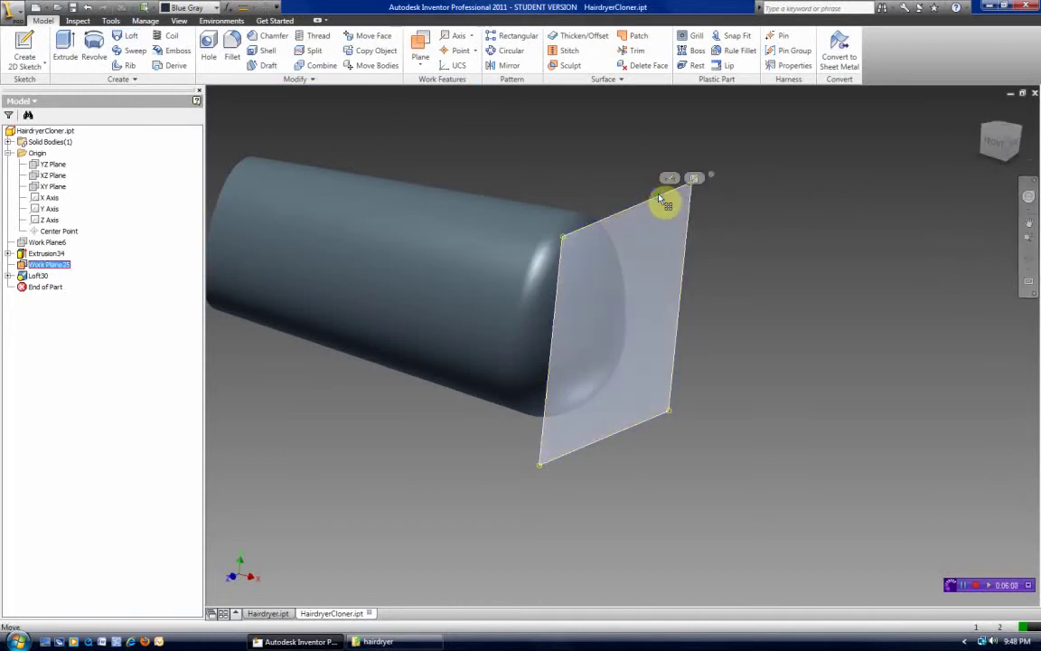
right_click(660, 198)
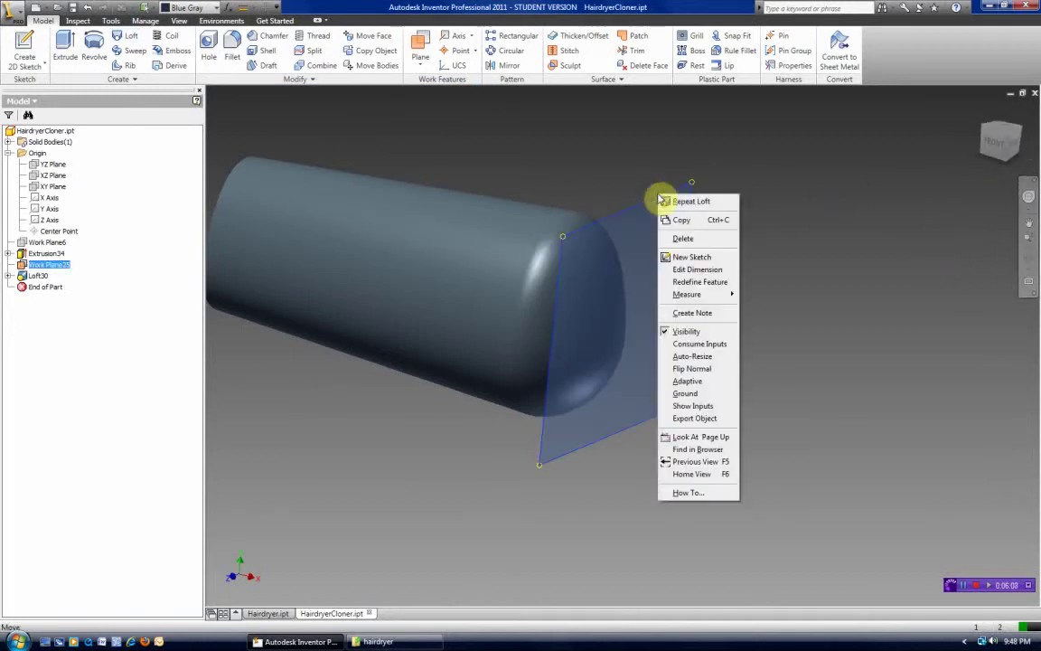
click(667, 338)
drag(985, 116, 965, 141)
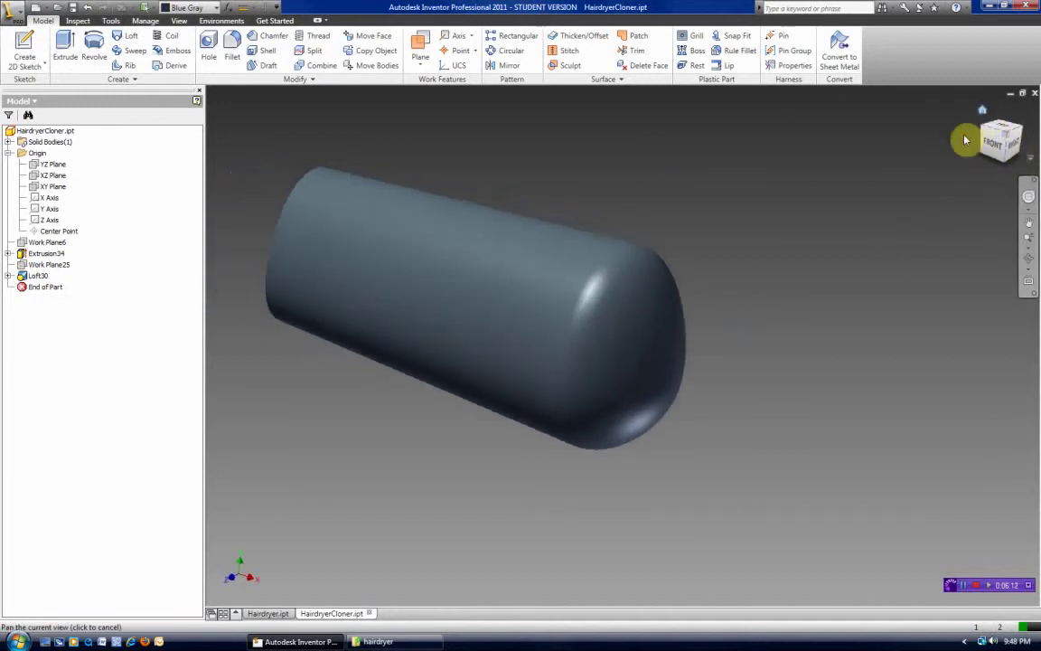
- Compare HairdryerCloner against the sample Hairdryer part by switching between their documents
click(273, 613)
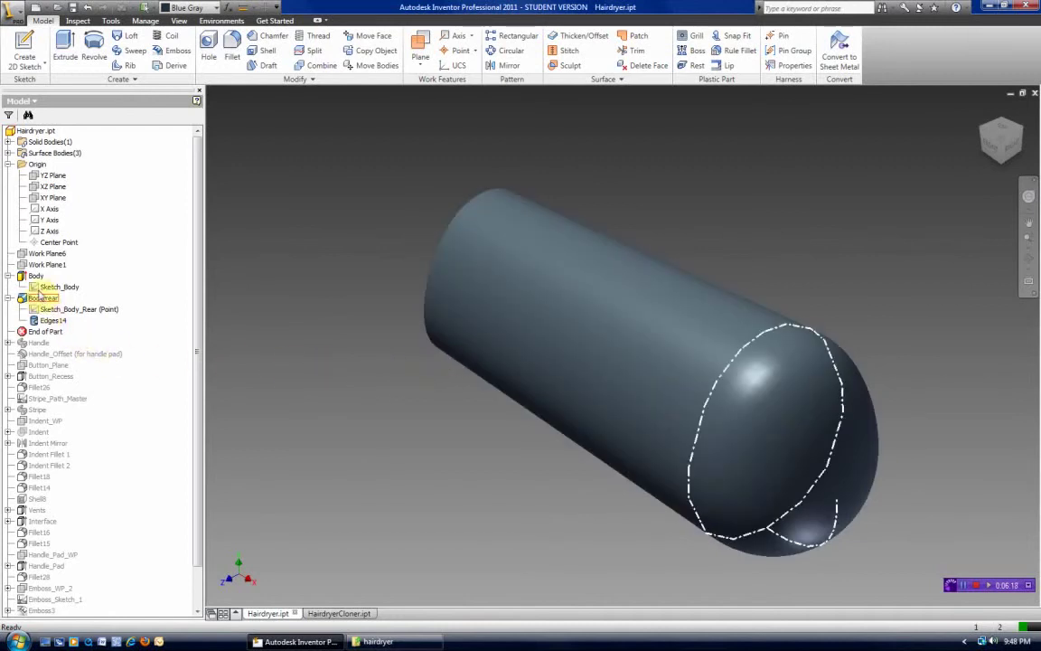
click(332, 614)
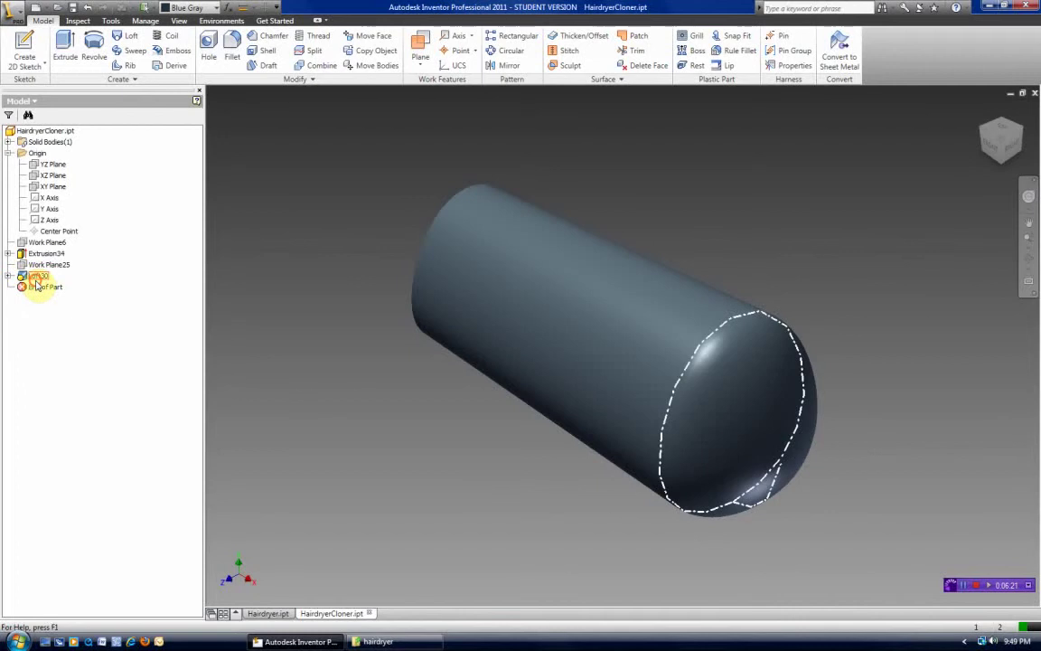
click(262, 614)
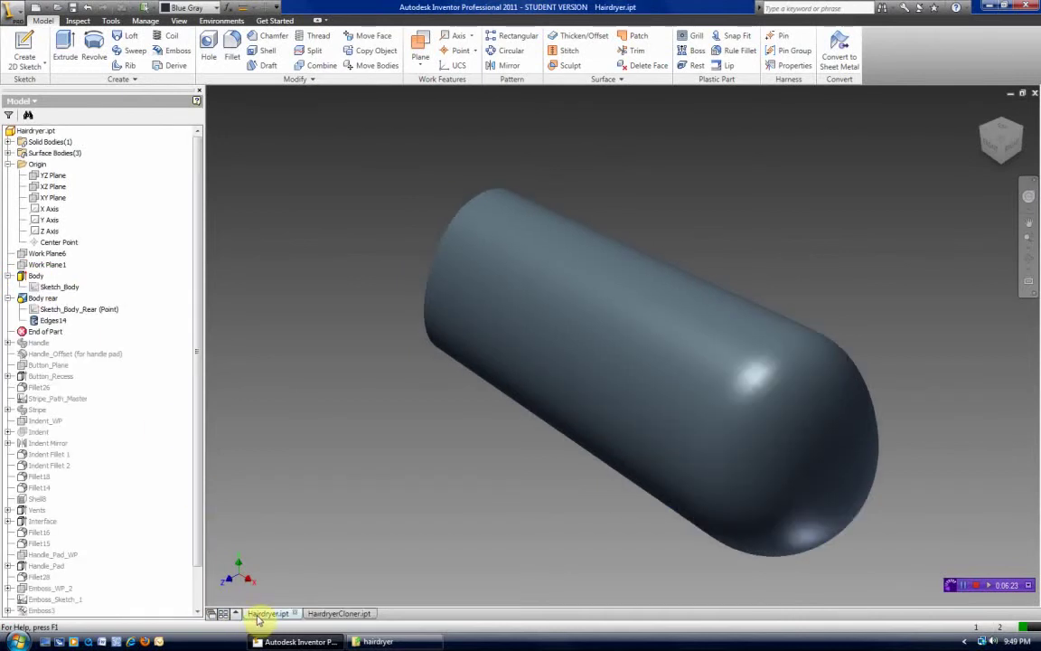
click(331, 613)
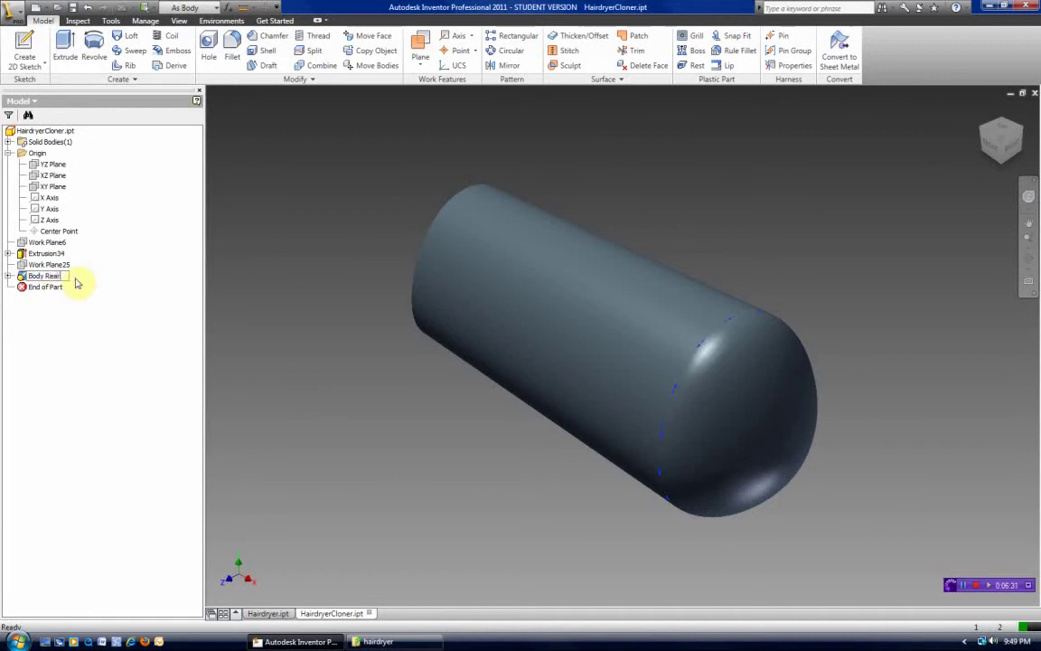
- In the sample Hairdryer.ipt, move End of Part below Handle so the handle shows under the body
click(268, 614)
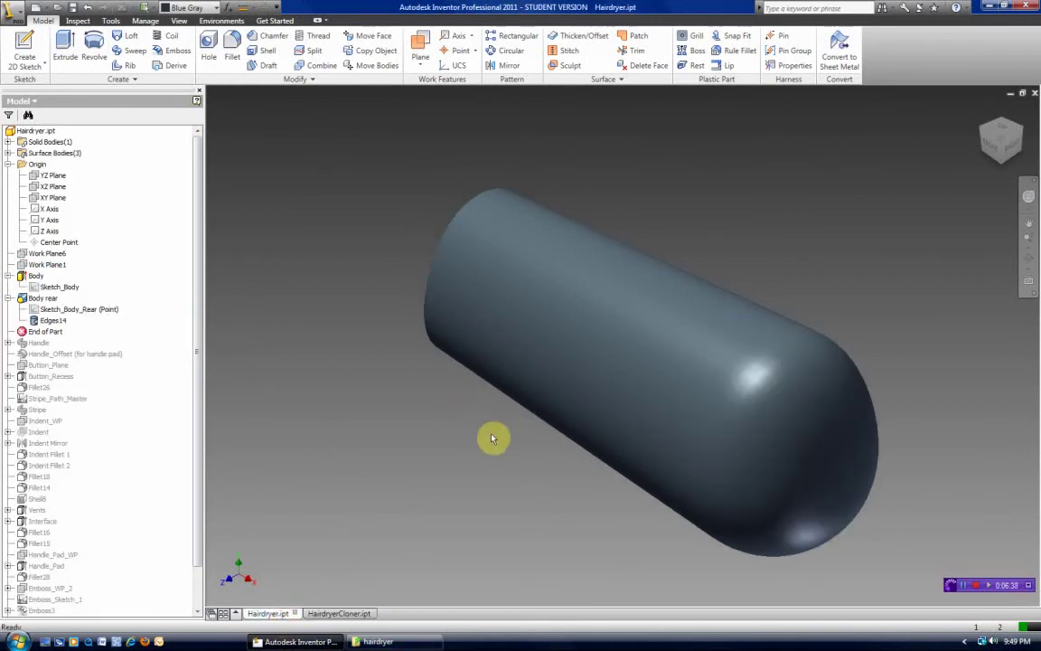
scroll(443, 384, down, 3)
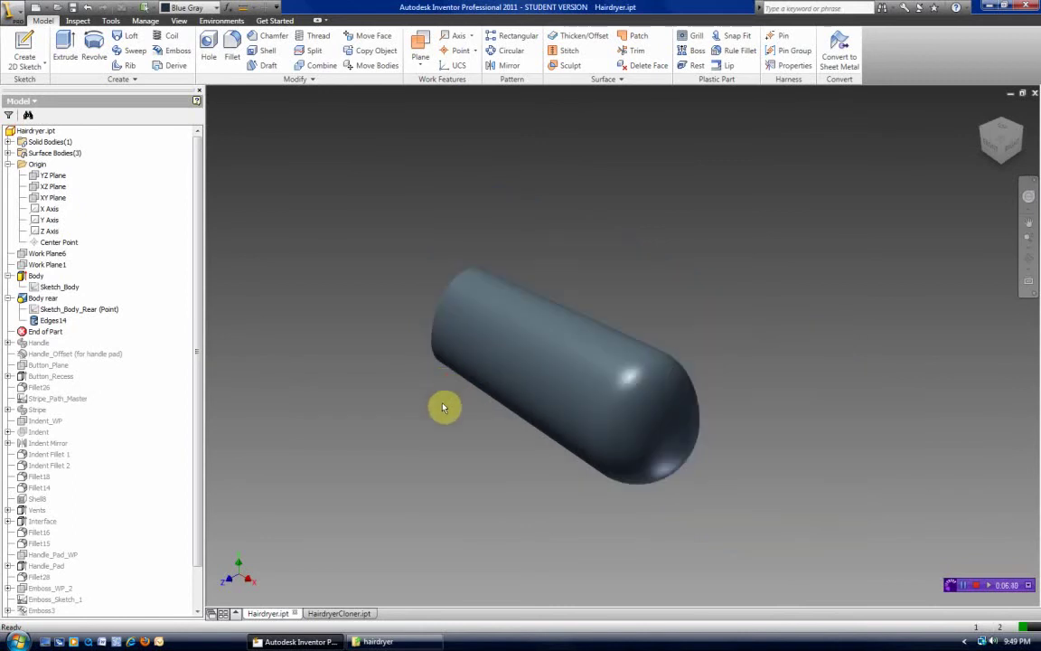
middle_drag(441, 407, 431, 369)
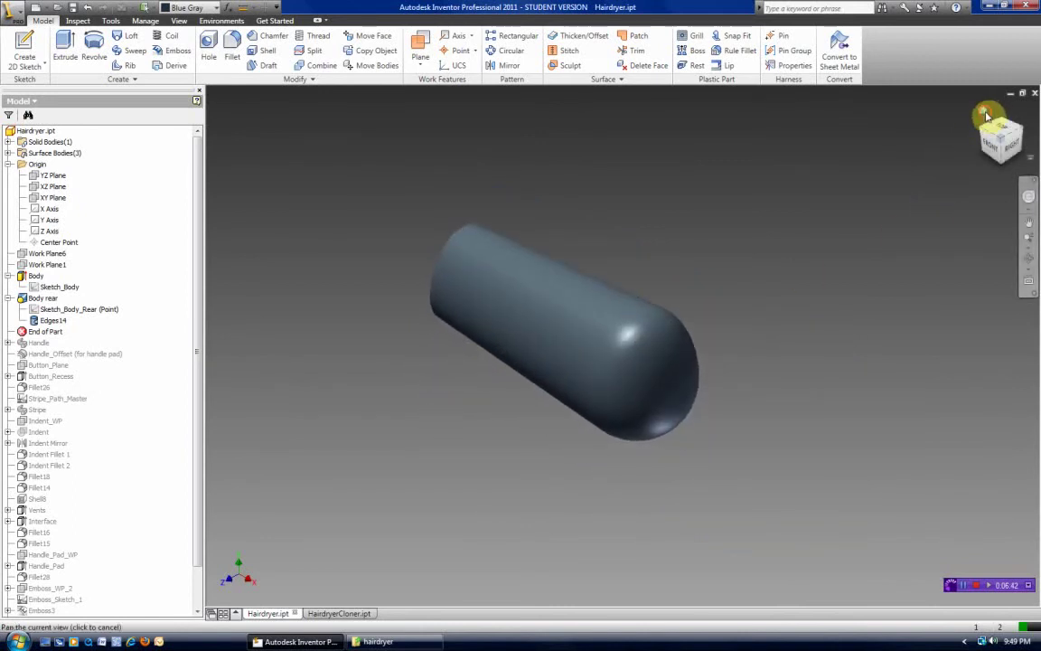
scroll(720, 274, up, 3)
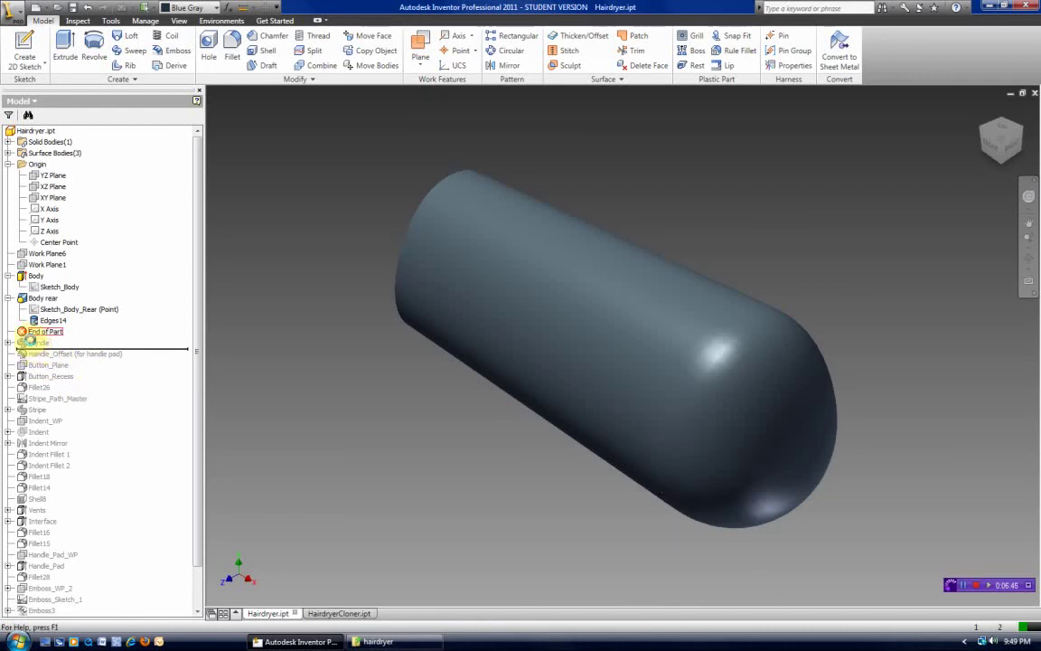
drag(27, 341, 27, 349)
key(F2)
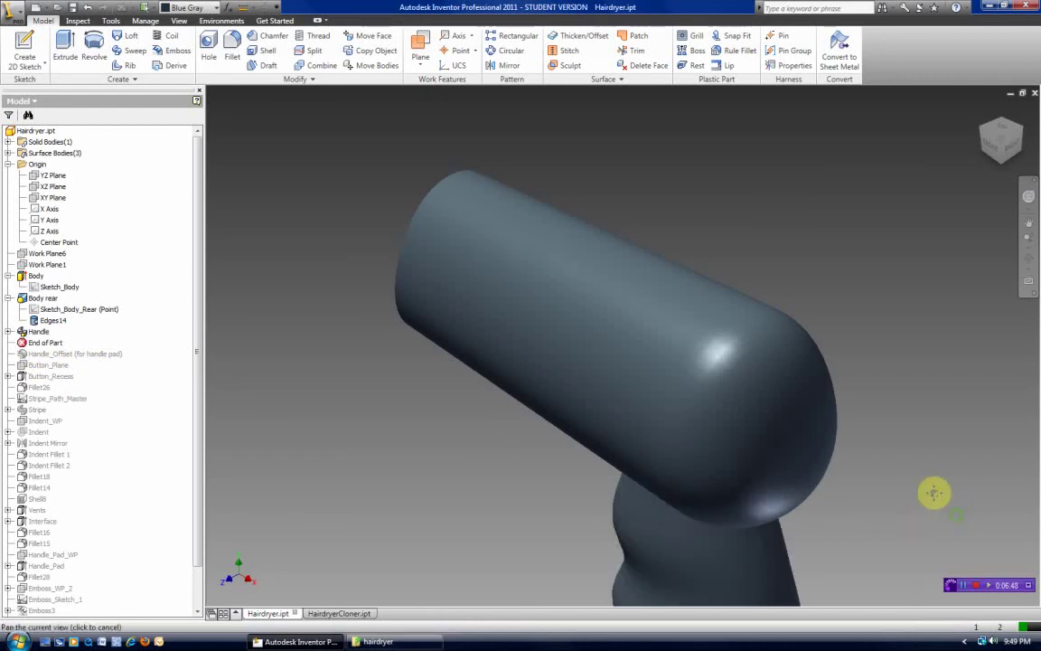